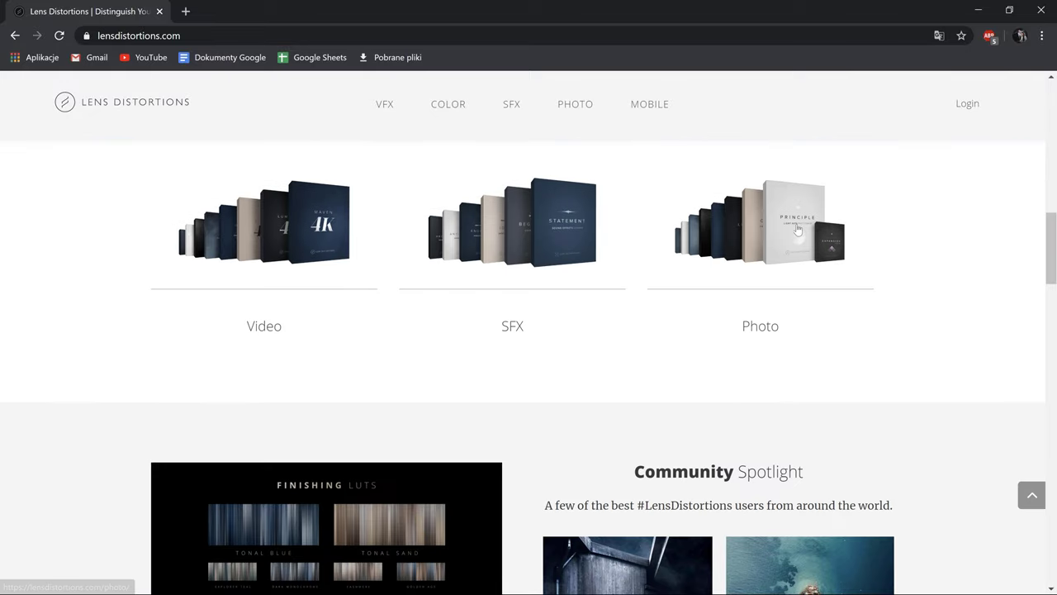
Open the Photo products page on lensdistortions.com and browse its overlay packs down to Snow, Fog II and Rain
click(797, 230)
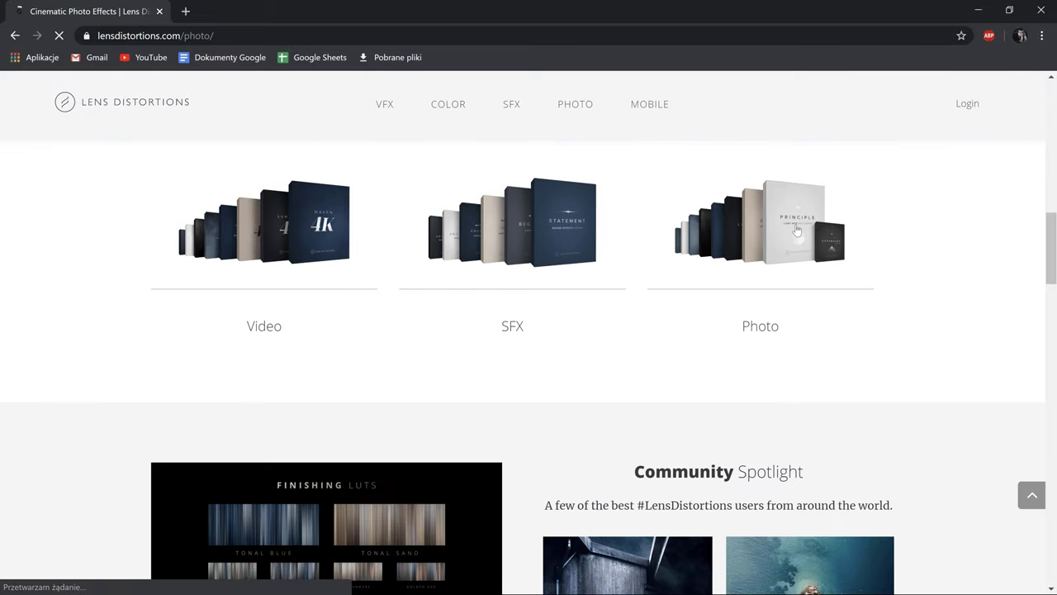
scroll(797, 230, down, 5)
scroll(797, 230, down, 10)
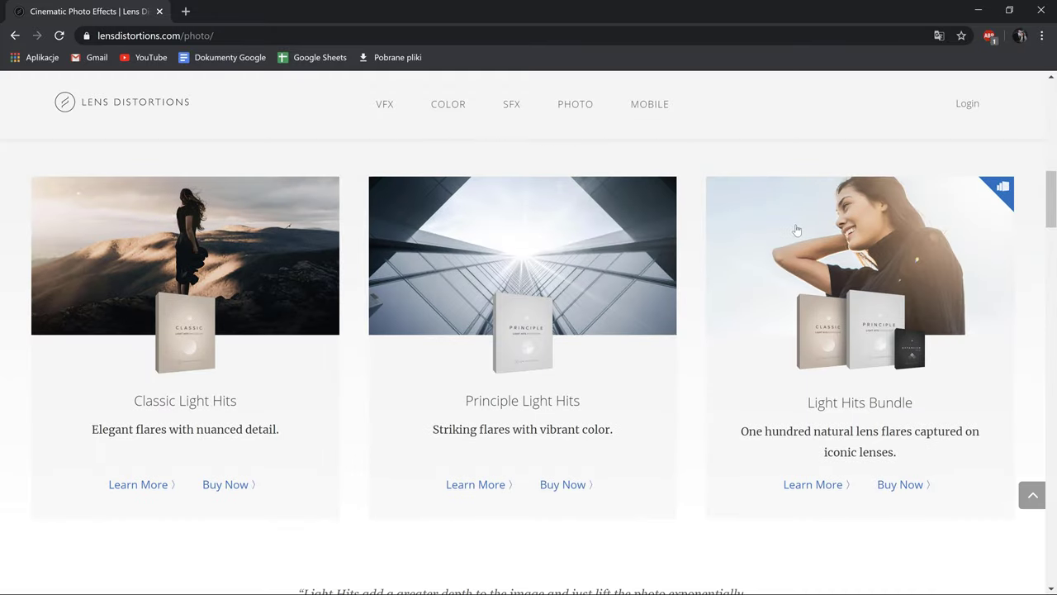
scroll(797, 230, down, 10)
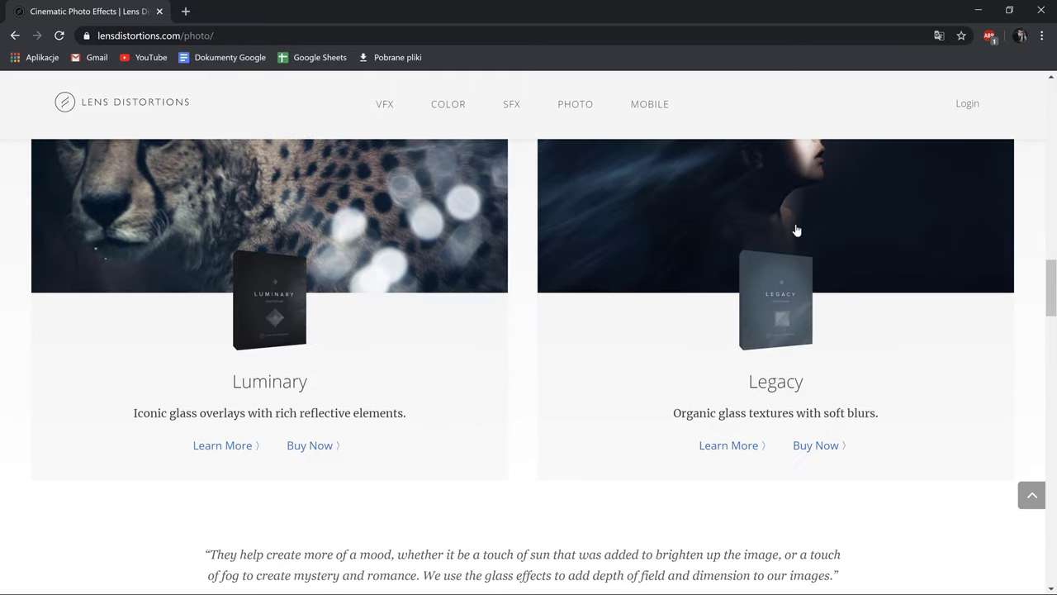
scroll(797, 231, down, 3)
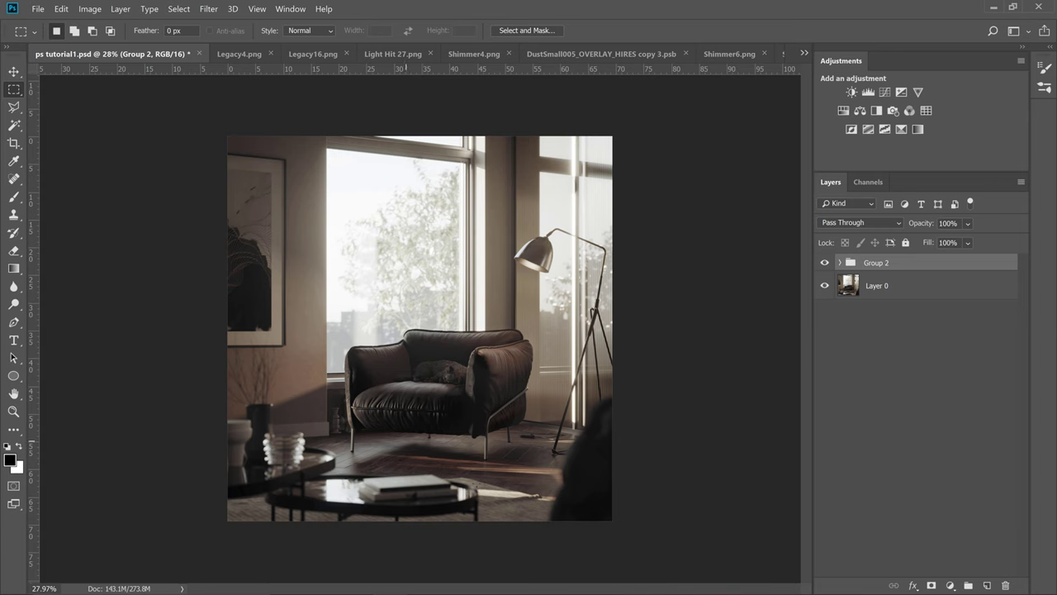
click(825, 263)
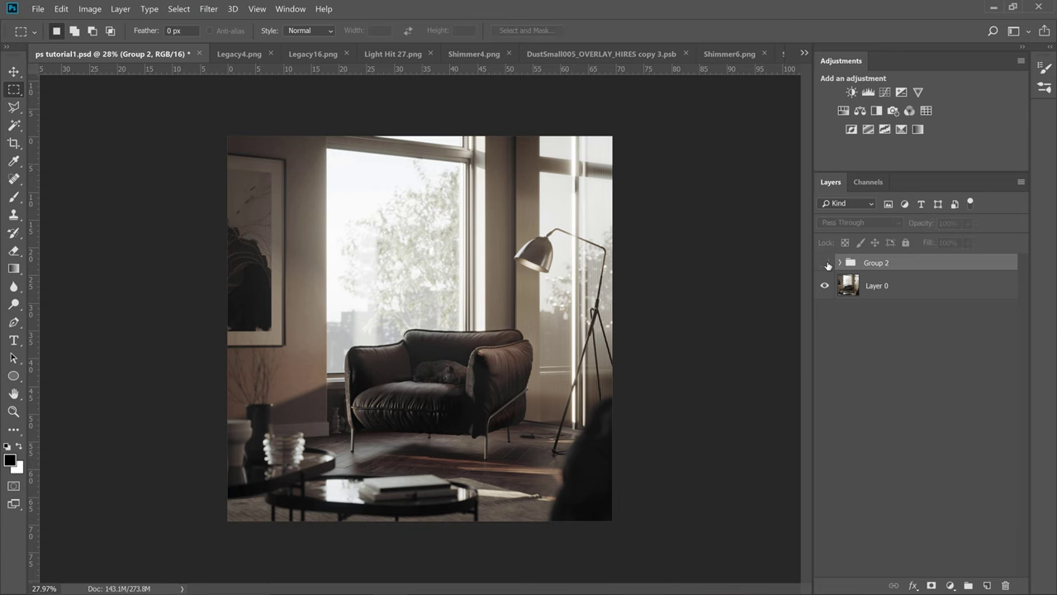
click(825, 262)
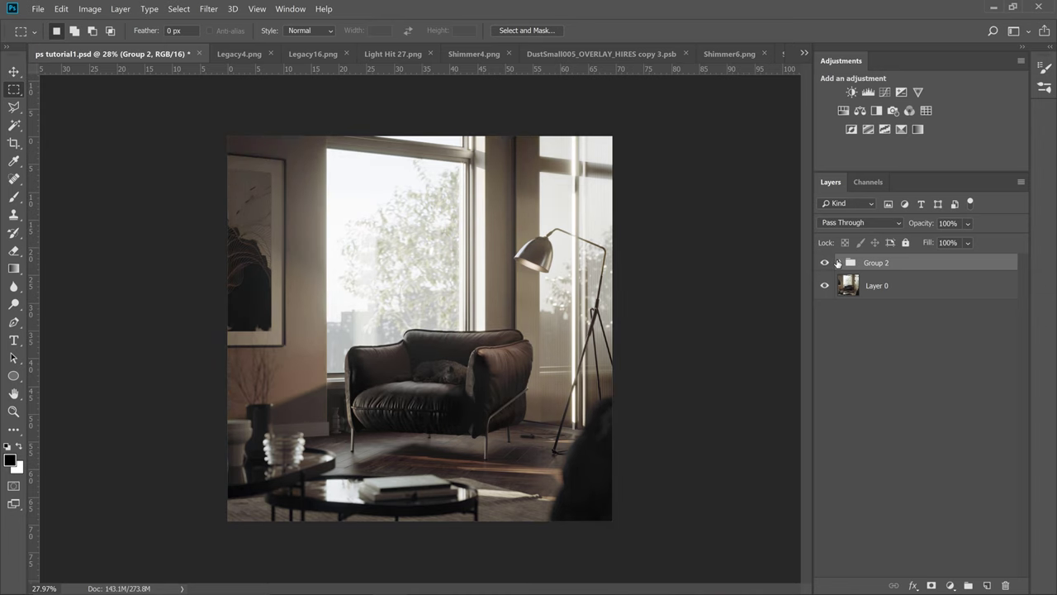
click(839, 262)
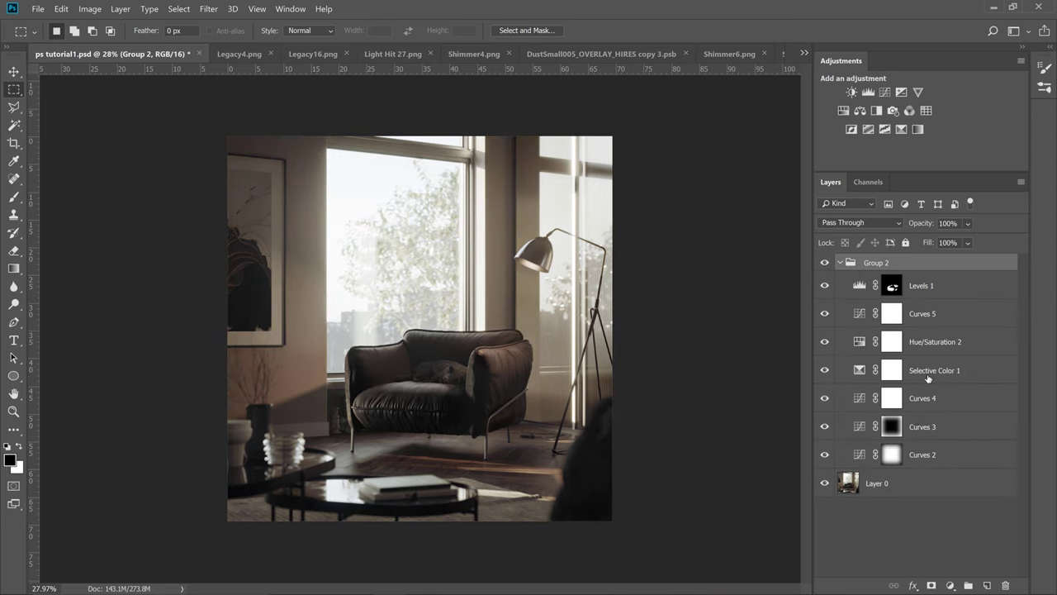
click(840, 263)
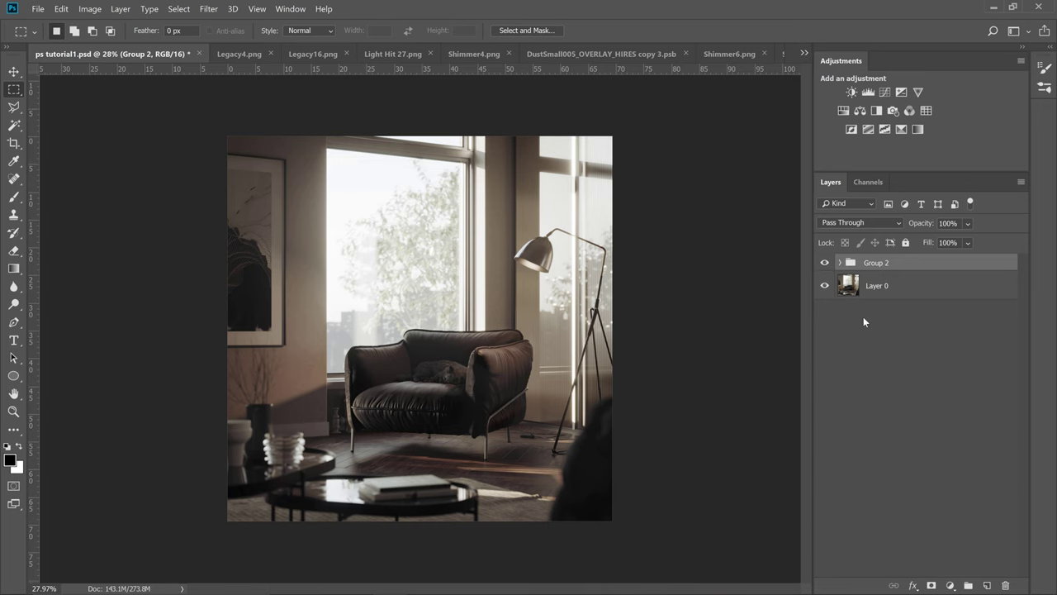
click(626, 54)
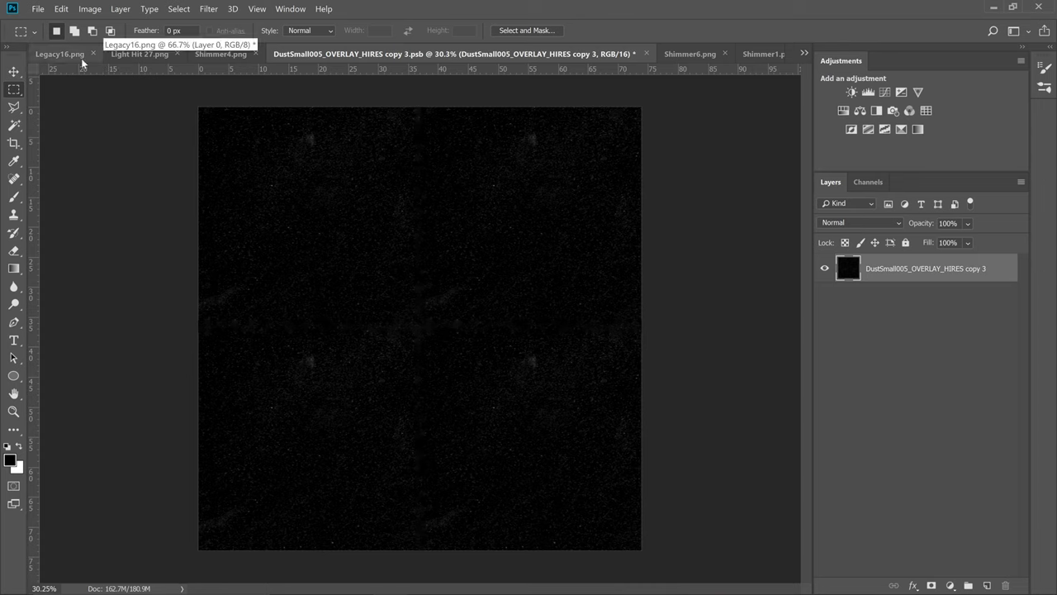
Paste the DustSmall005 overlay into the armchair render and blend it in Screen mode
click(804, 53)
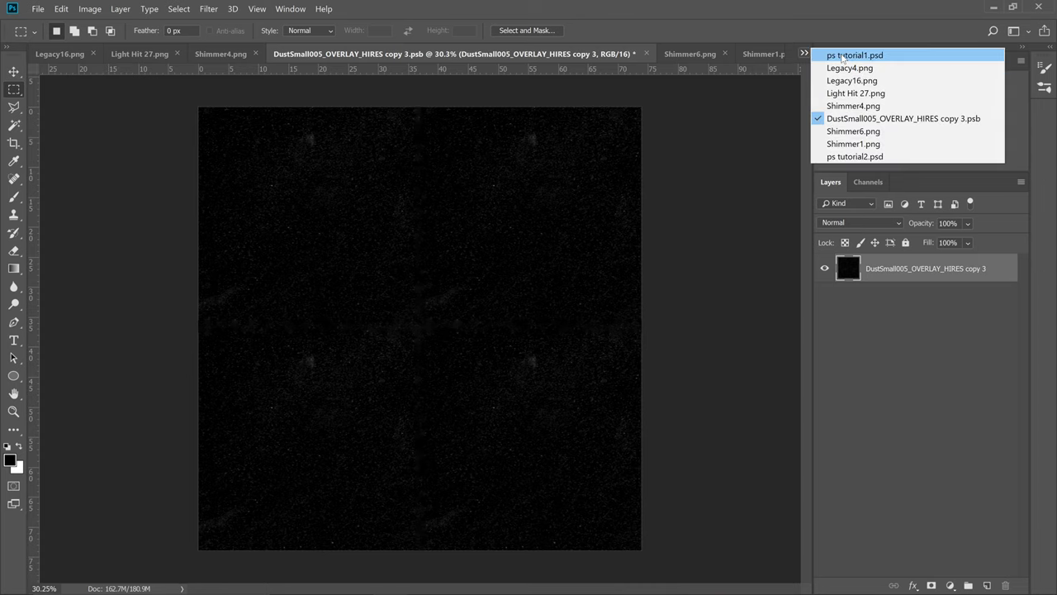
click(843, 56)
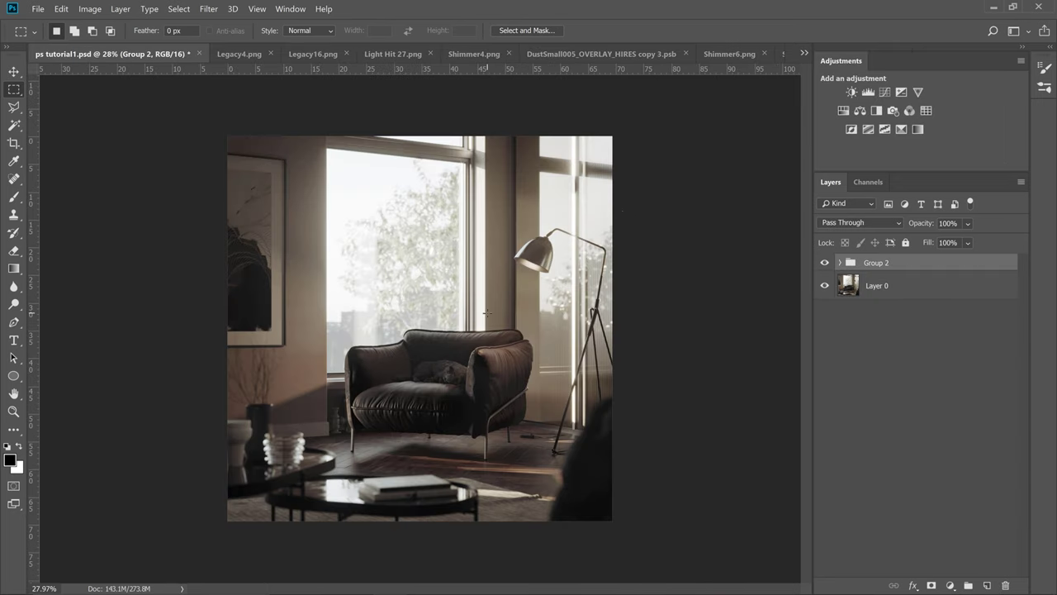
key(ctrl+v)
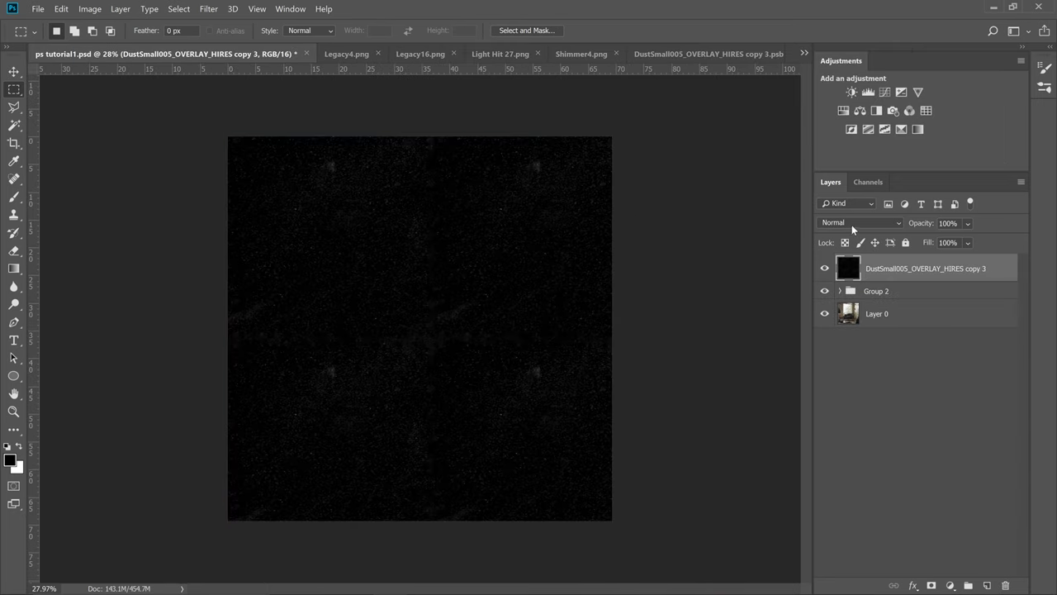
click(854, 229)
click(841, 346)
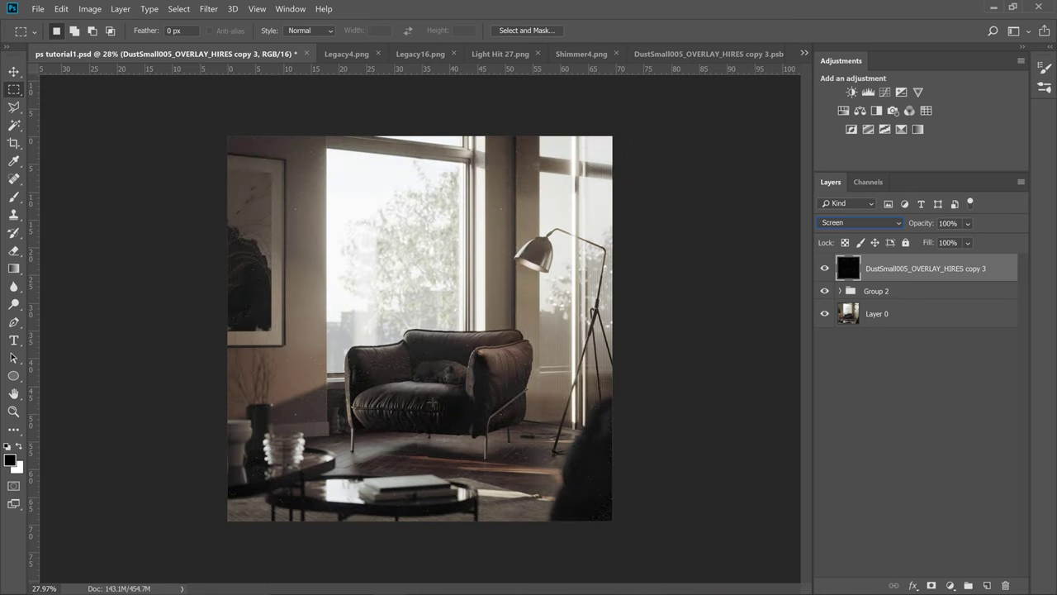
Lower the dust layer's opacity to 34%, toggling it off and on to compare
scroll(453, 411, up, 5)
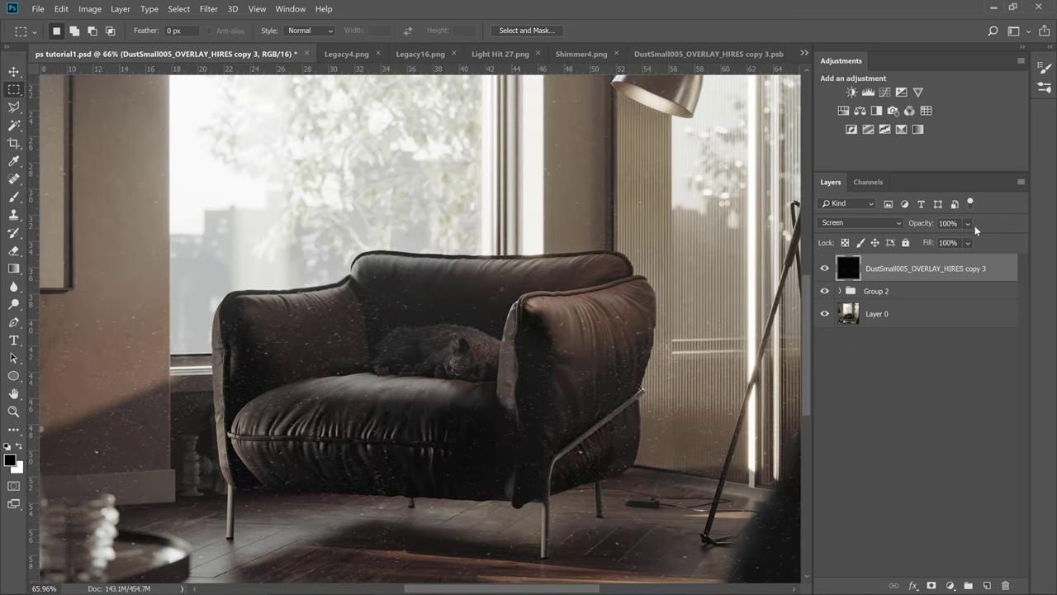
click(968, 223)
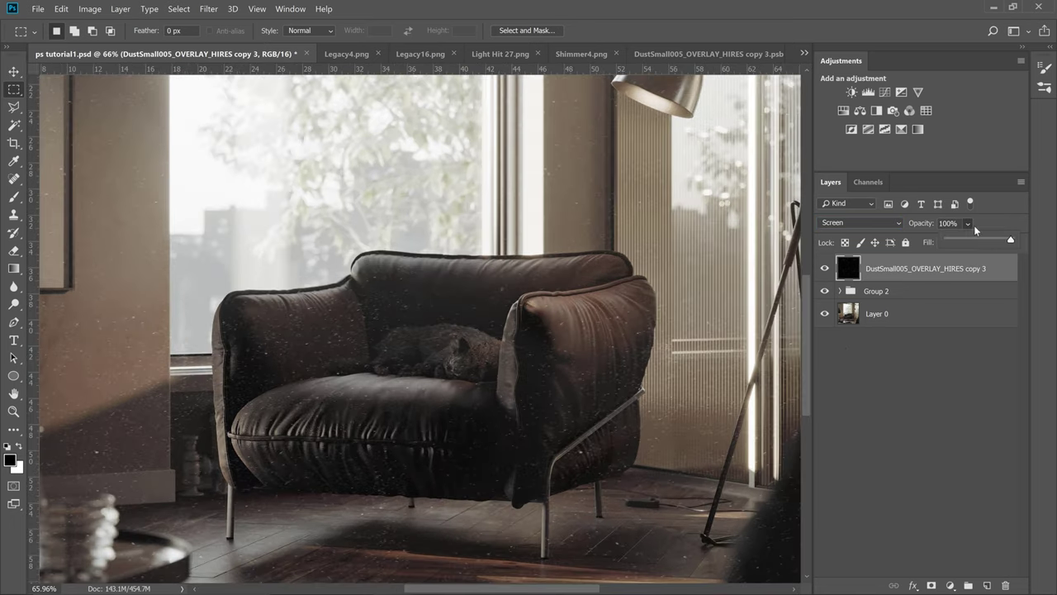
click(968, 241)
scroll(451, 400, down, 4)
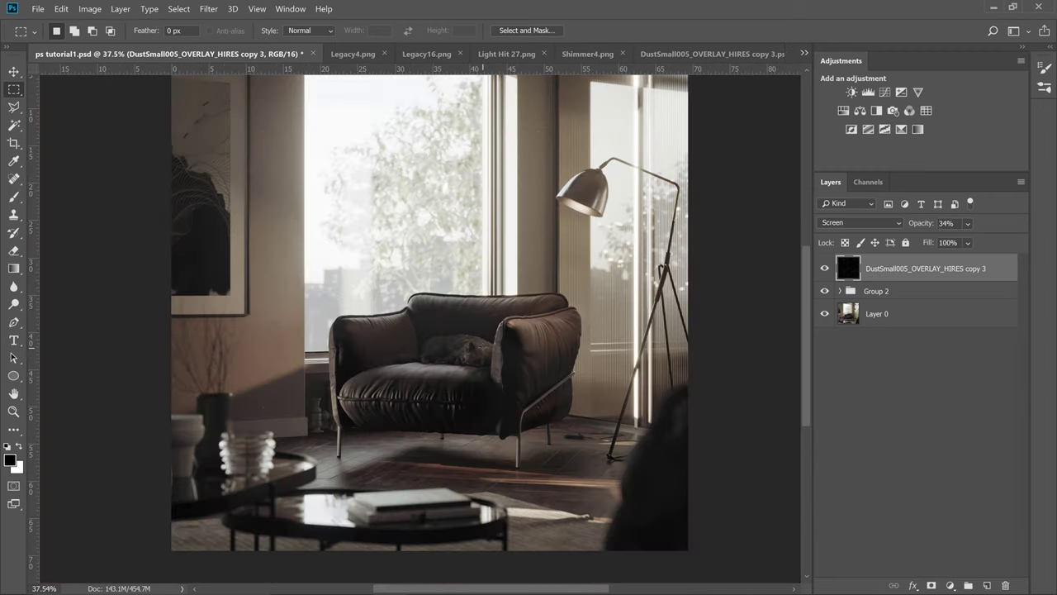
click(825, 269)
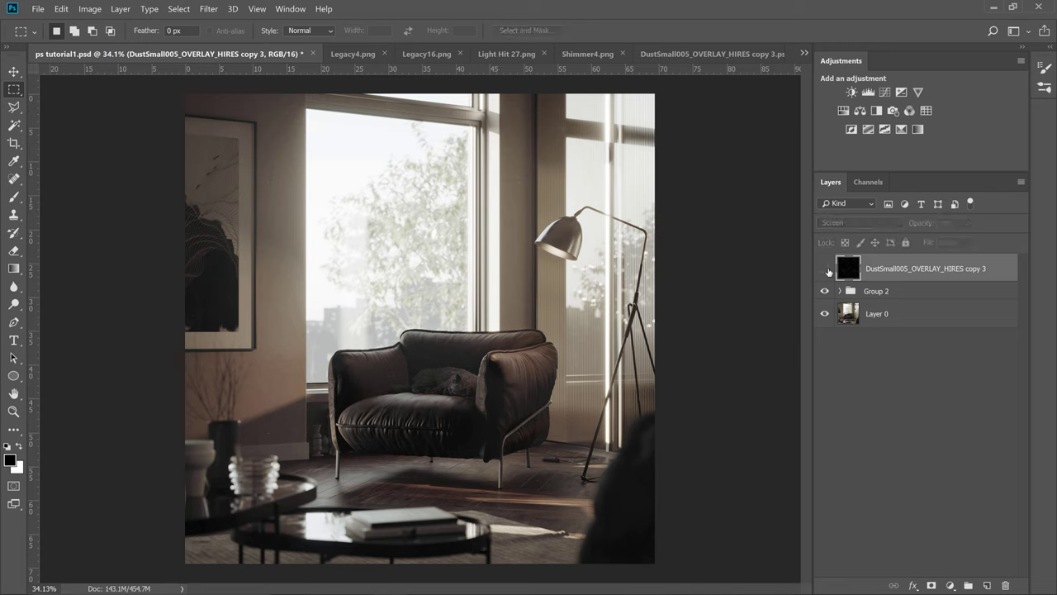
click(825, 269)
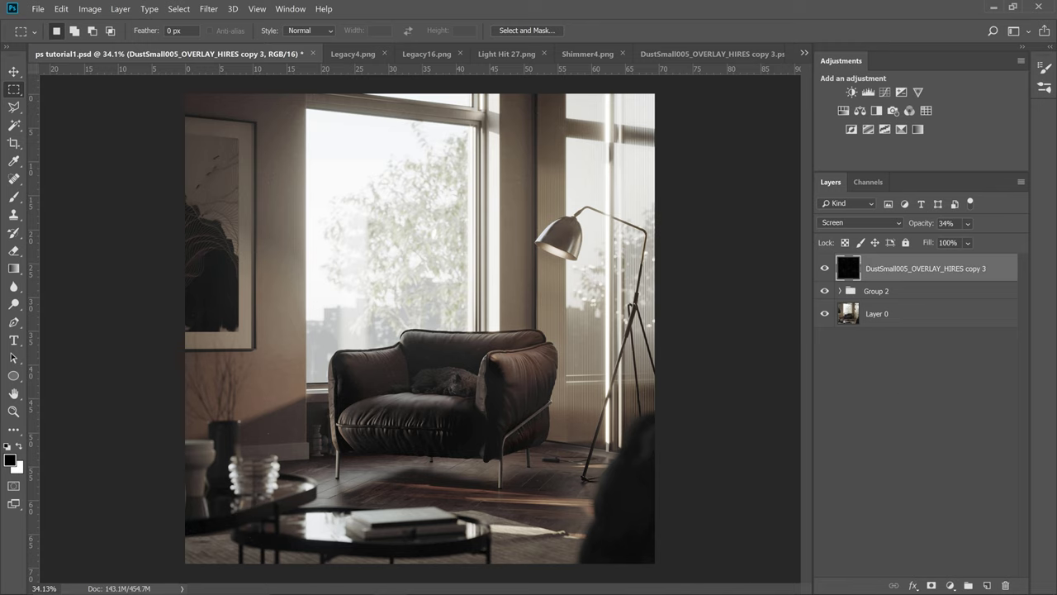
Add a layer mask and paint out the dust at lower right with a ~670 px brush
click(931, 585)
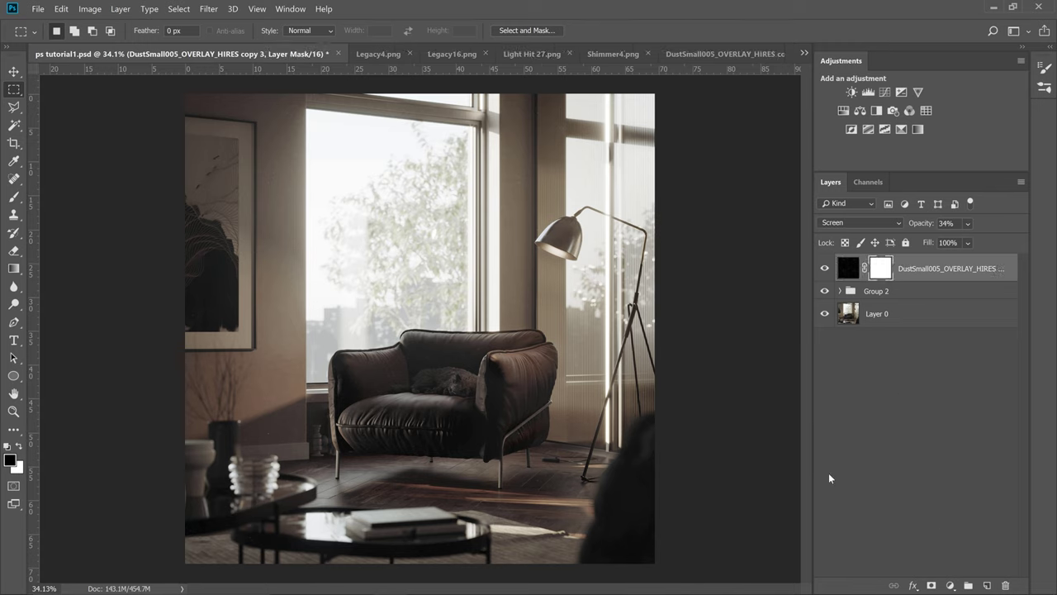
key(b)
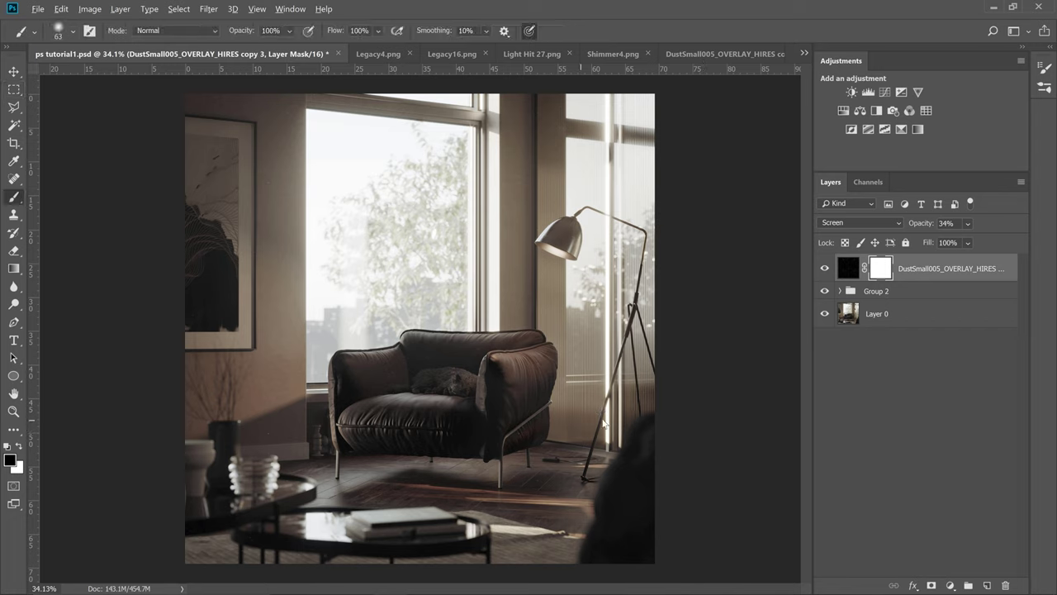
drag(604, 421, 654, 411)
mouse_move(659, 451)
mouse_down()
mouse_move(609, 542)
mouse_move(637, 534)
mouse_up()
mouse_move(298, 549)
mouse_down()
mouse_move(438, 548)
mouse_move(264, 506)
mouse_move(226, 485)
mouse_move(192, 526)
mouse_move(223, 493)
mouse_up()
Paste the Legacy4 bokeh image into the armchair render as Layer 1
key(v)
click(379, 54)
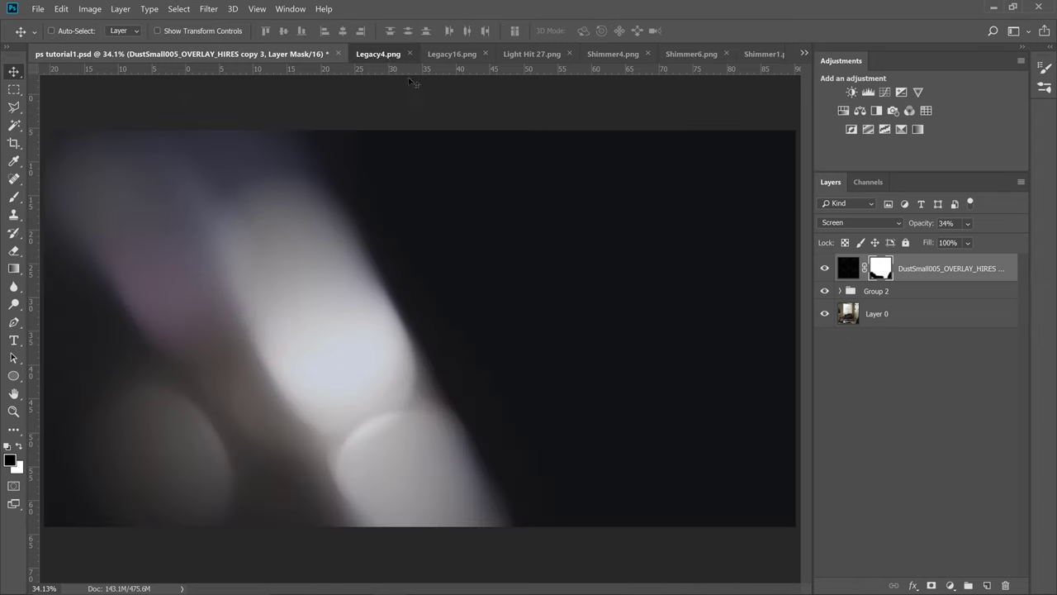
key(ctrl+a)
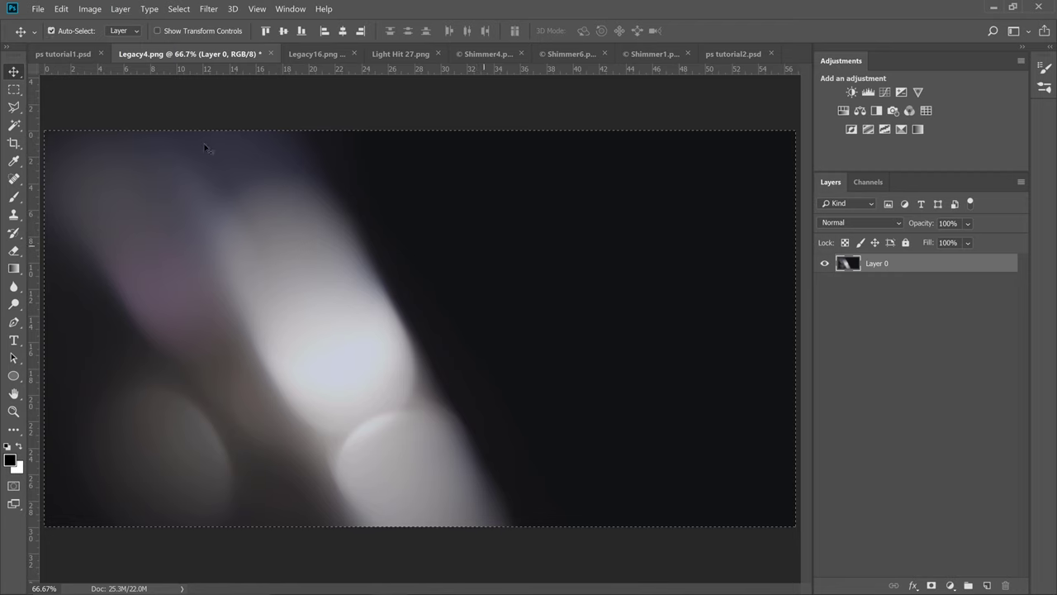
click(82, 57)
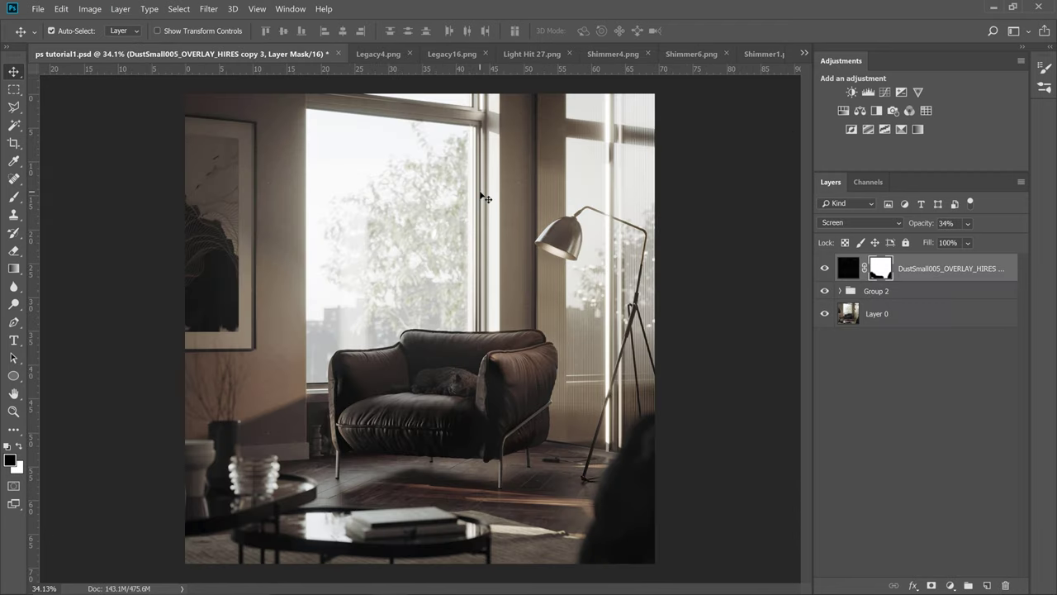
key(ctrl+v)
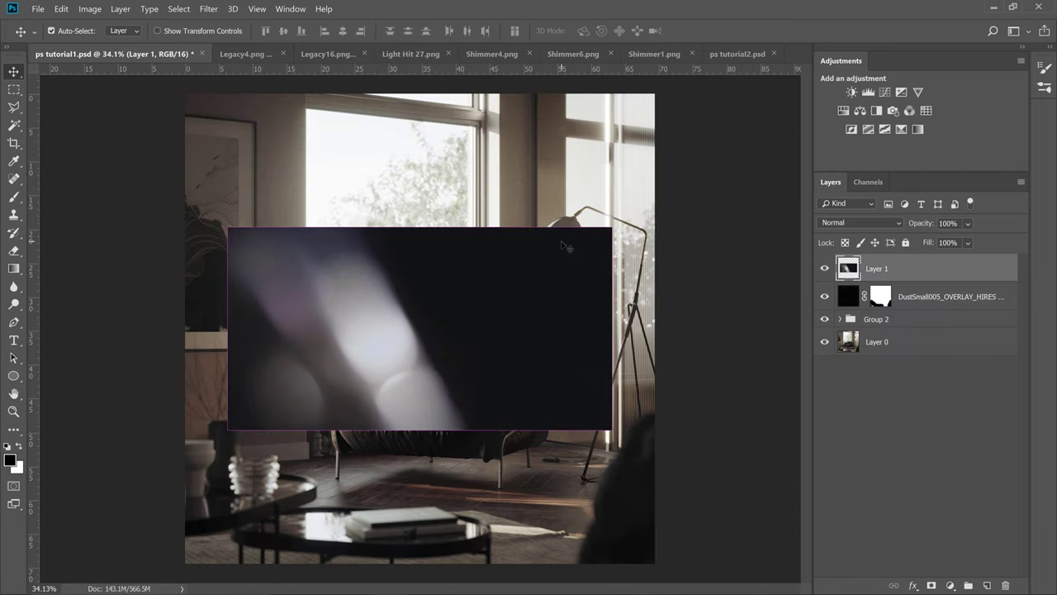
Flip Layer 1 horizontally, scale it to about 172%, move it down-right and rotate 7.6°
key(ctrl+t)
right_click(503, 324)
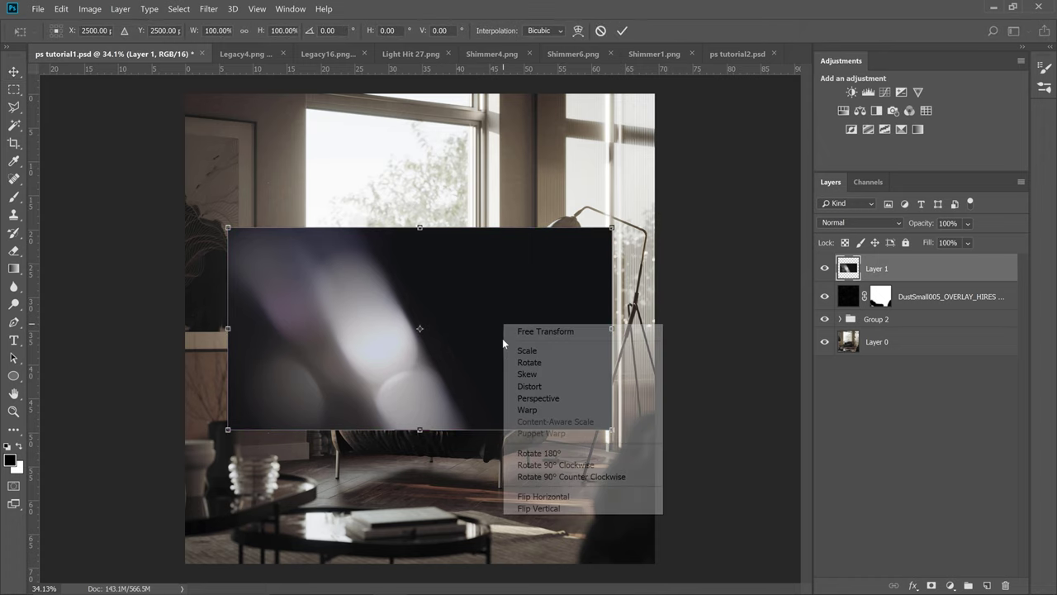
click(564, 497)
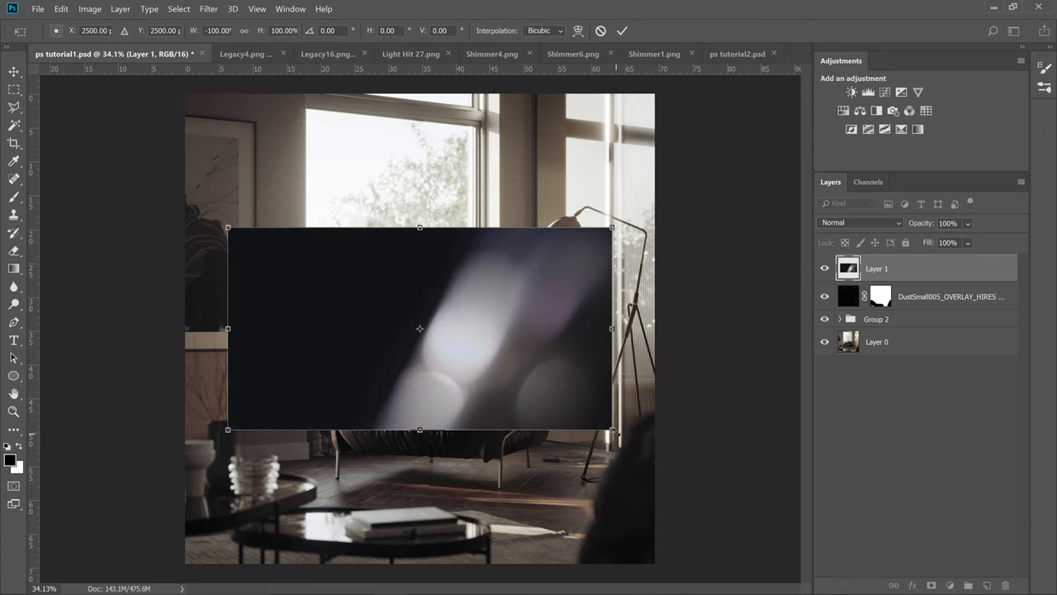
drag(612, 430, 748, 516)
drag(600, 303, 720, 418)
key(ctrl+minus)
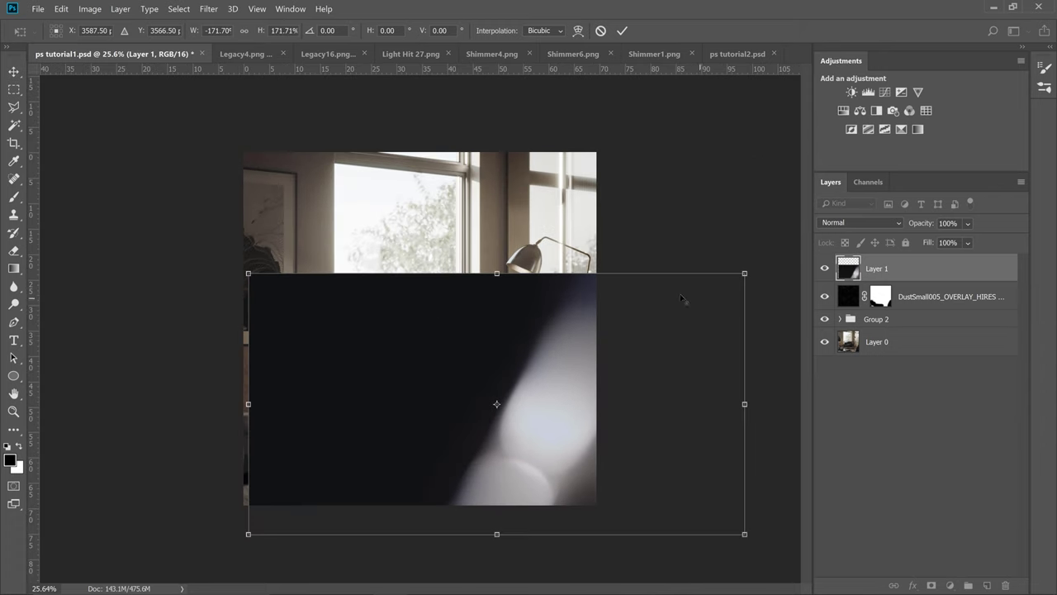
key(ctrl+minus)
drag(728, 286, 779, 276)
drag(688, 346, 689, 311)
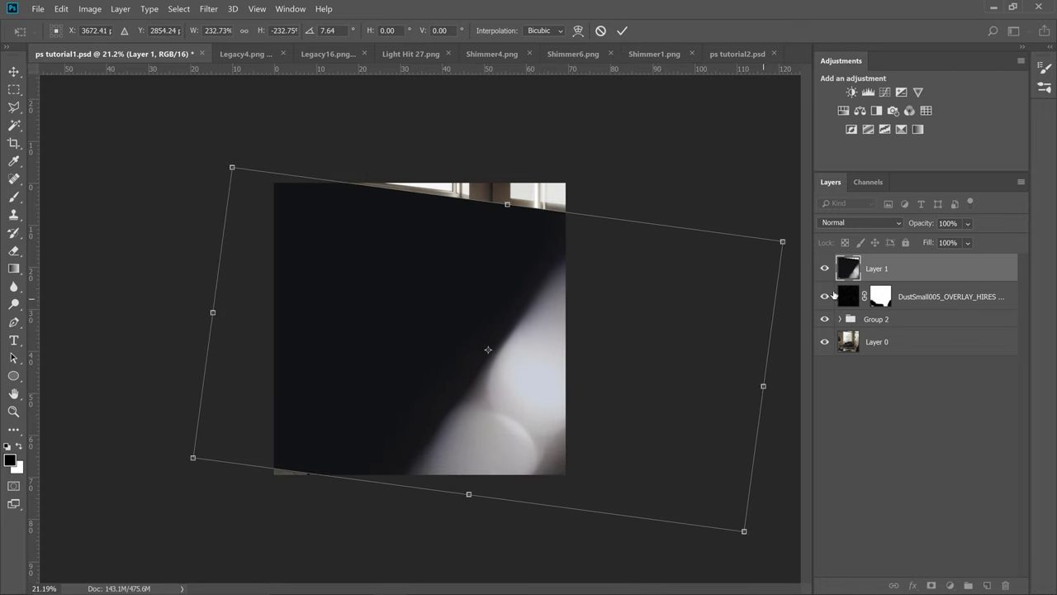
key(Return)
Blend Layer 1 in Screen mode at 23% opacity, toggling it off and on to compare
click(865, 225)
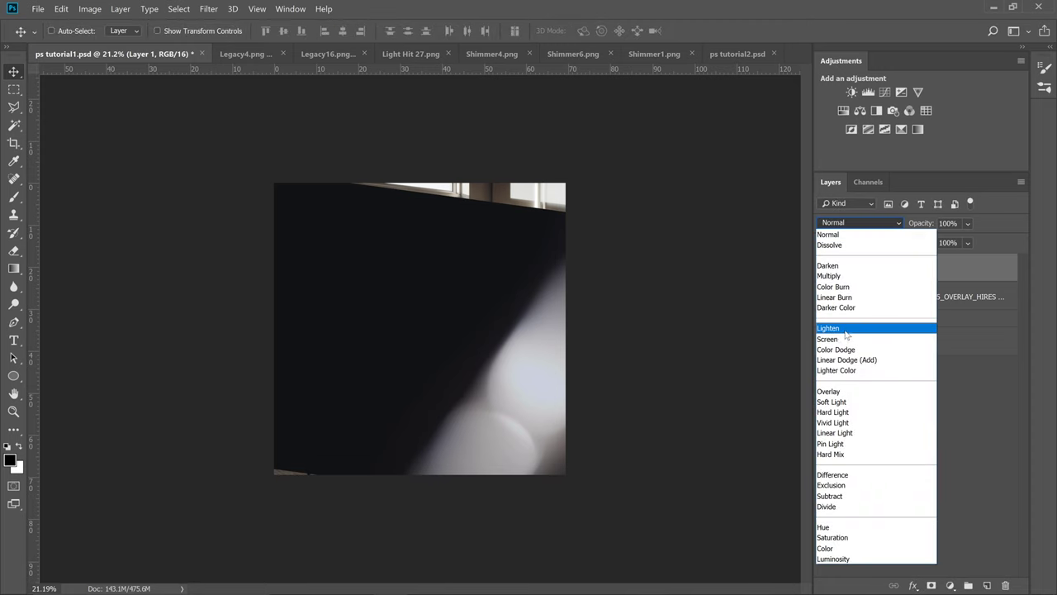
click(863, 330)
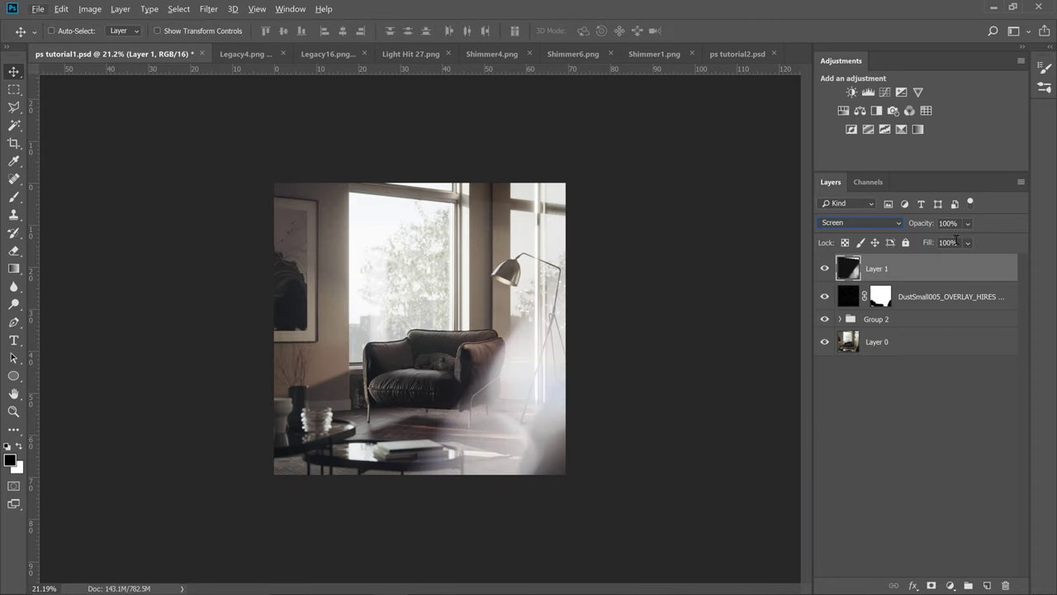
click(966, 242)
drag(957, 242, 966, 241)
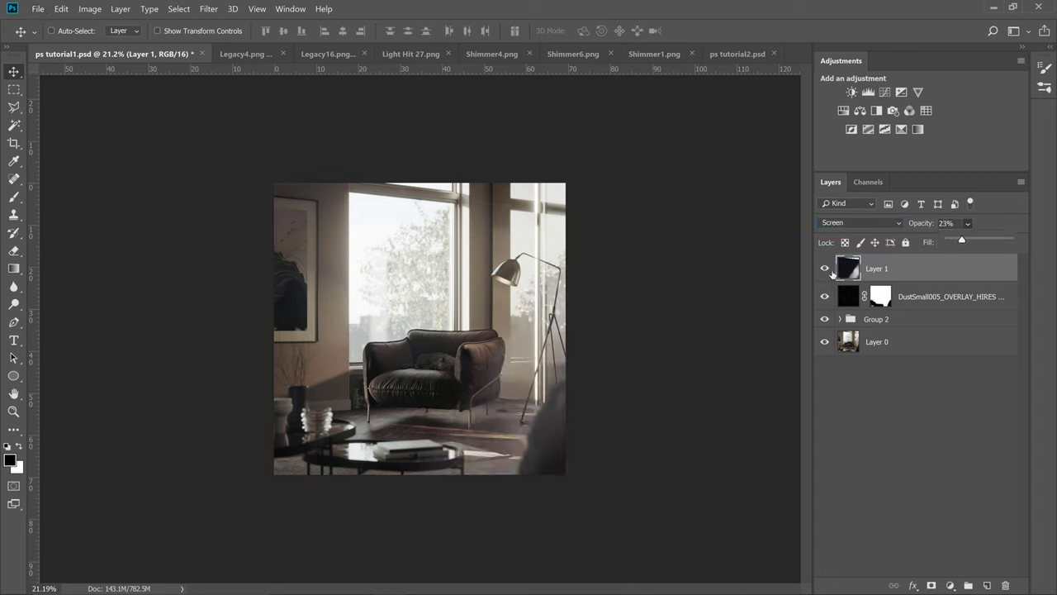
click(825, 270)
click(826, 271)
click(825, 271)
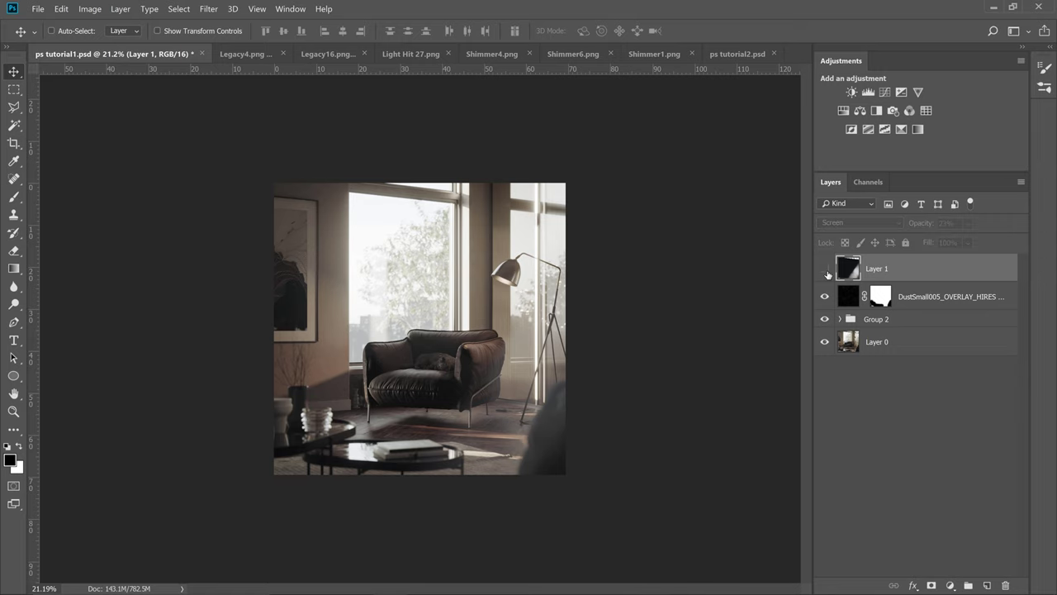
click(825, 270)
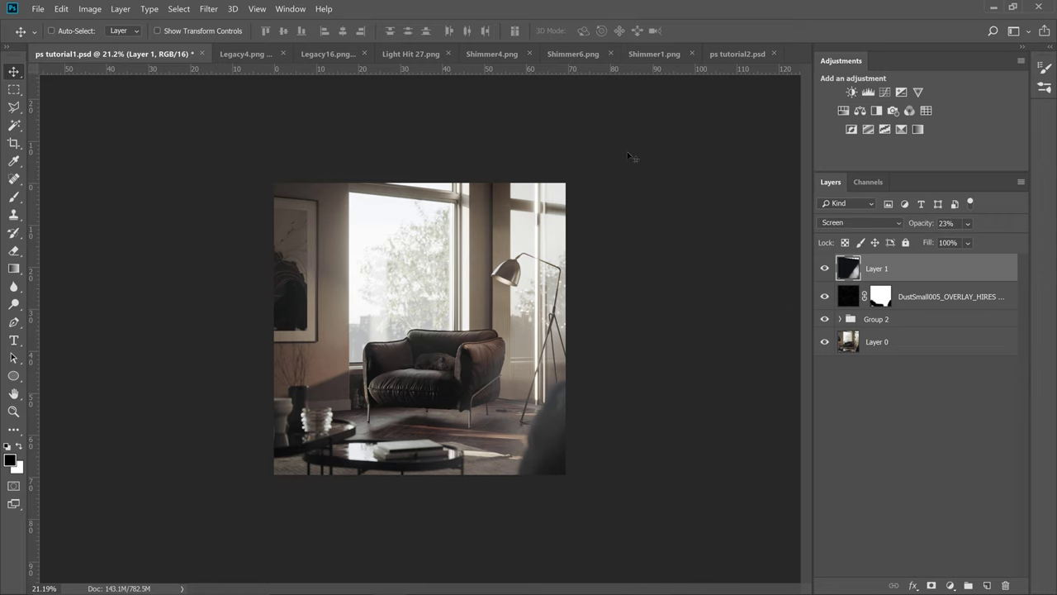
Paste Legacy16 as Layer 2, scaled to about 234% to cover the room and shifted right
click(327, 54)
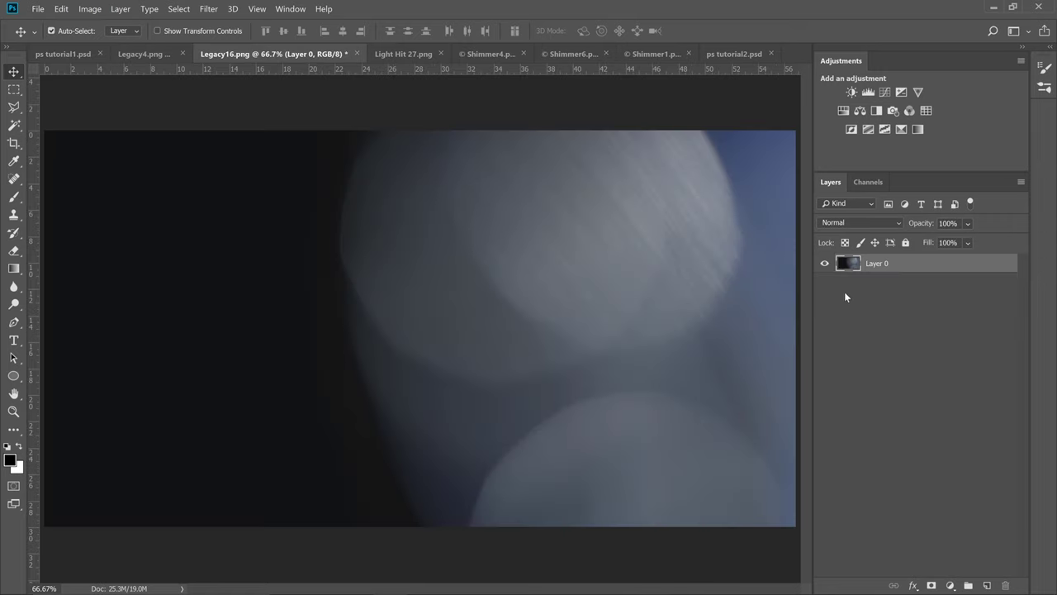
click(66, 54)
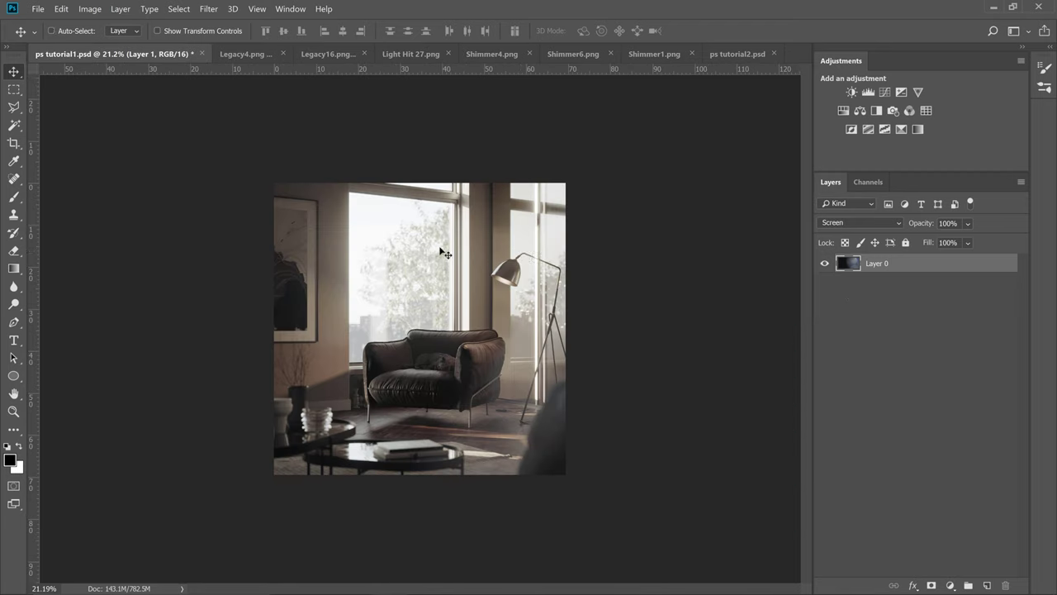
key(ctrl+v)
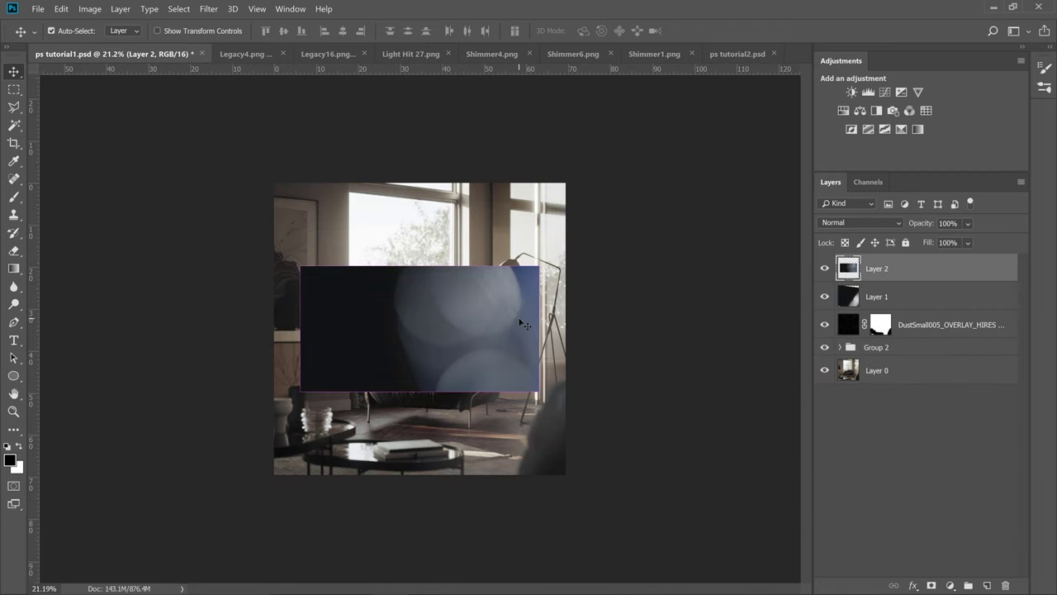
key(ctrl+t)
drag(540, 265, 699, 181)
drag(581, 271, 620, 263)
click(742, 305)
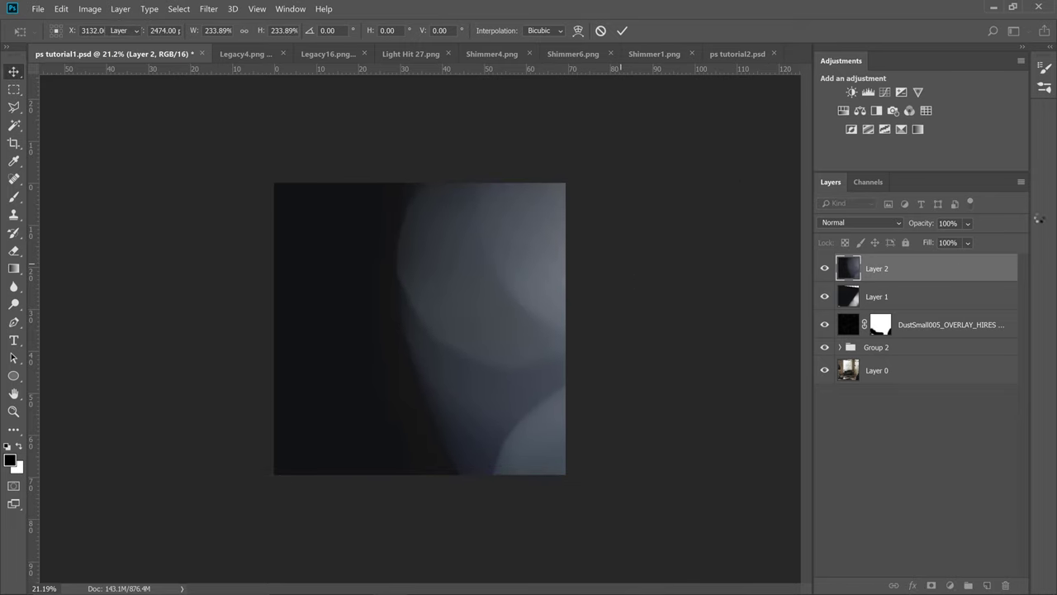
Blend Layer 2 in Screen mode at 46% opacity, toggling it off and on to compare
click(967, 242)
click(859, 223)
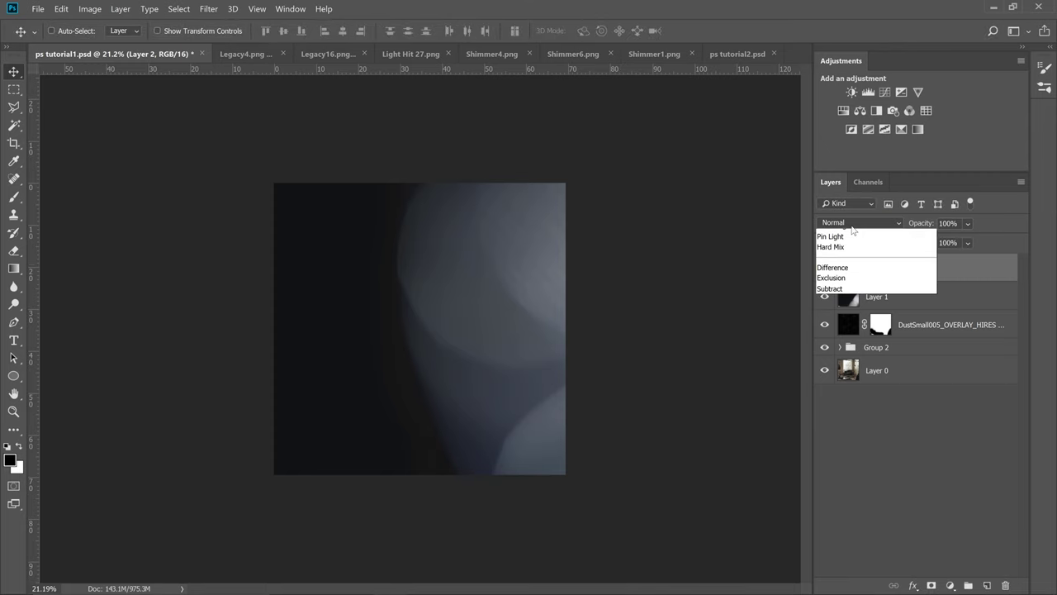
click(837, 339)
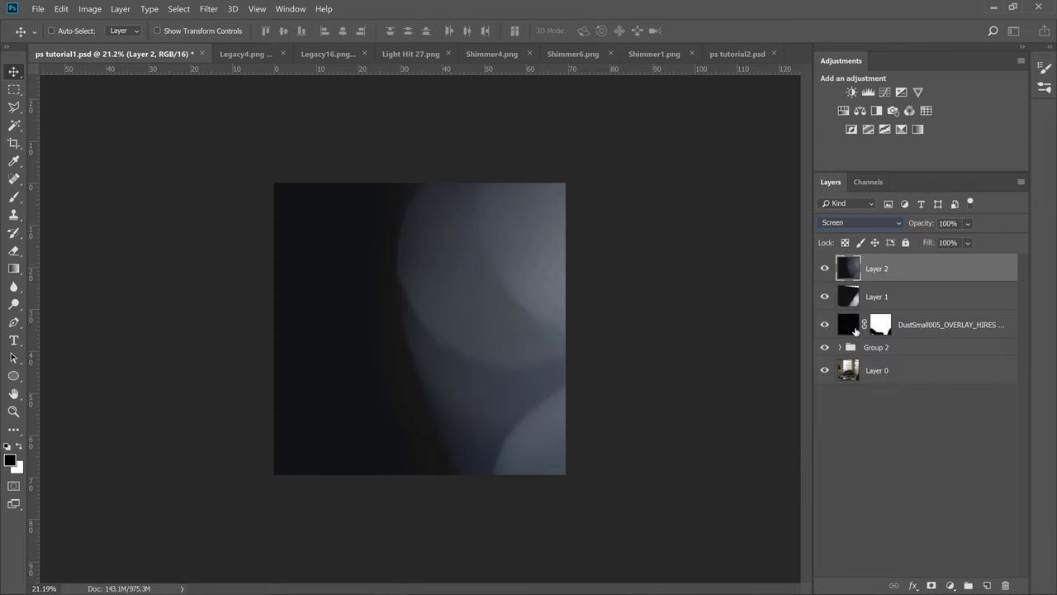
click(824, 270)
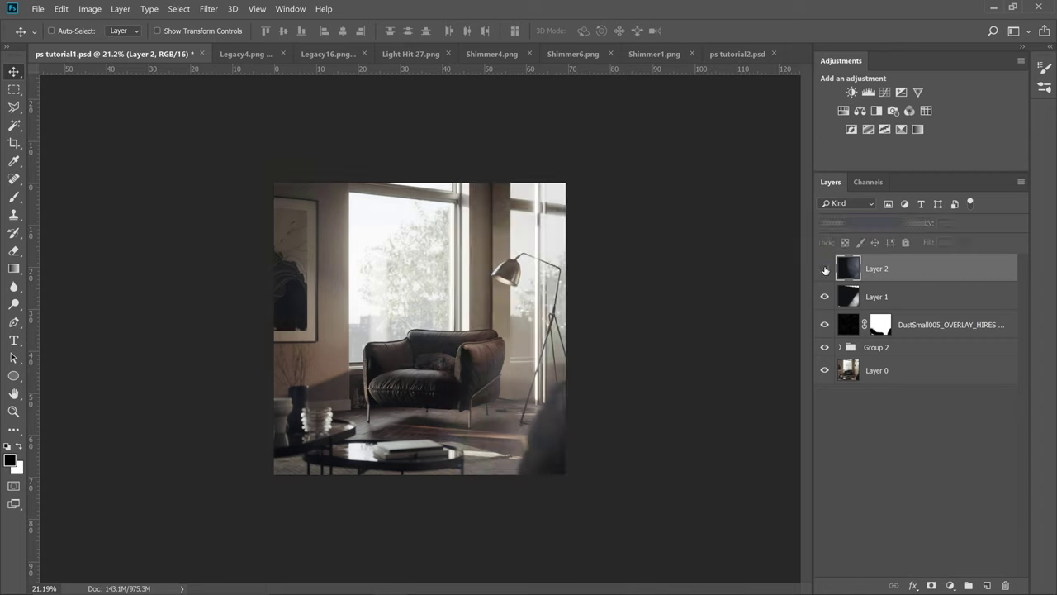
click(825, 271)
click(968, 223)
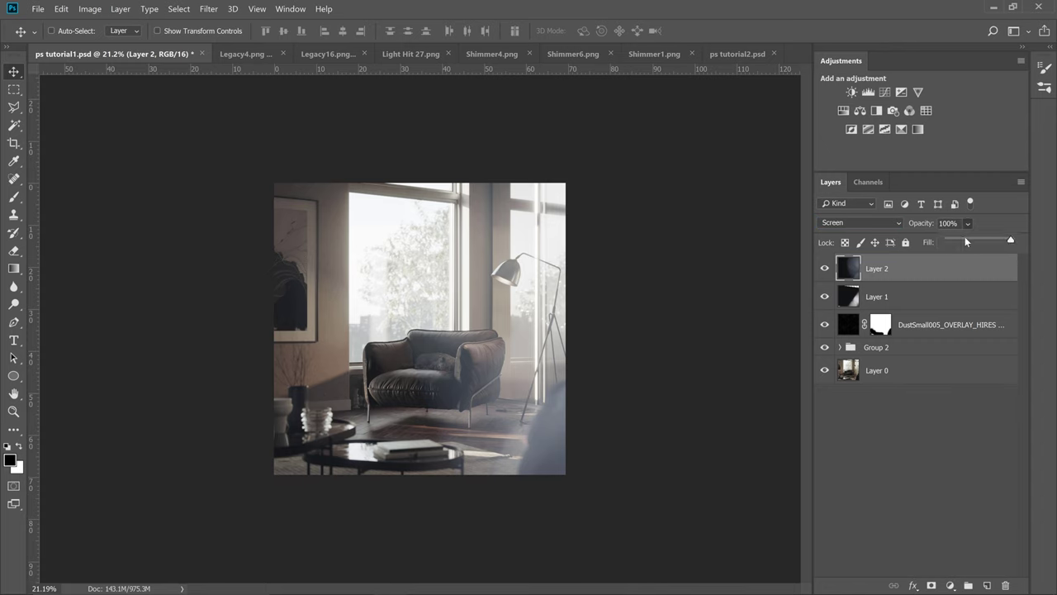
drag(965, 238, 972, 241)
click(824, 270)
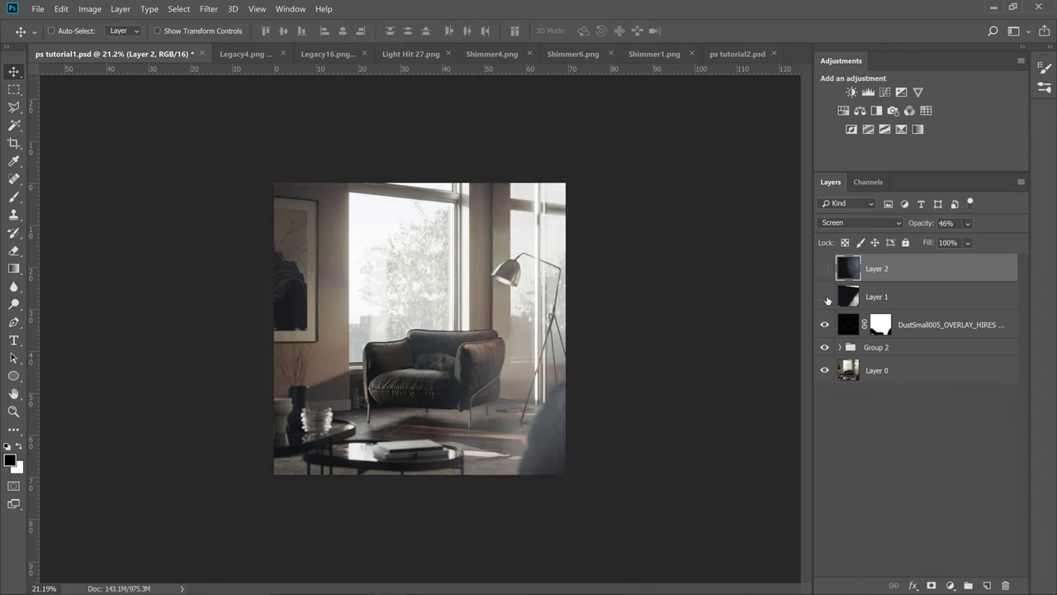
click(825, 269)
click(825, 269)
Close the Legacy4 and Legacy16 images and paste Light Hit 27 into the chair scene as Layer 3
click(283, 54)
click(317, 53)
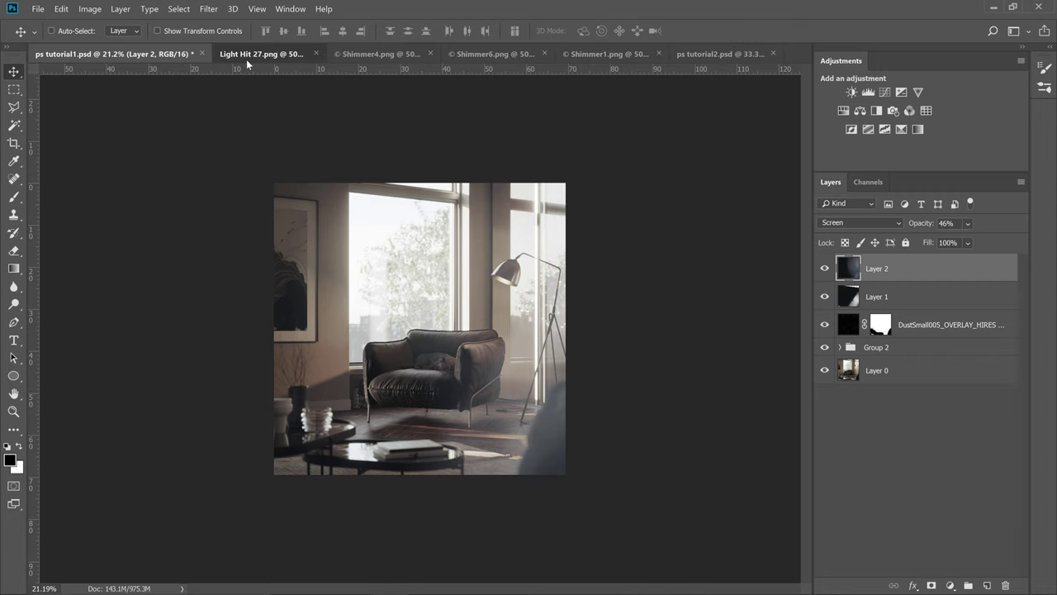
click(246, 59)
click(93, 56)
key(ctrl+v)
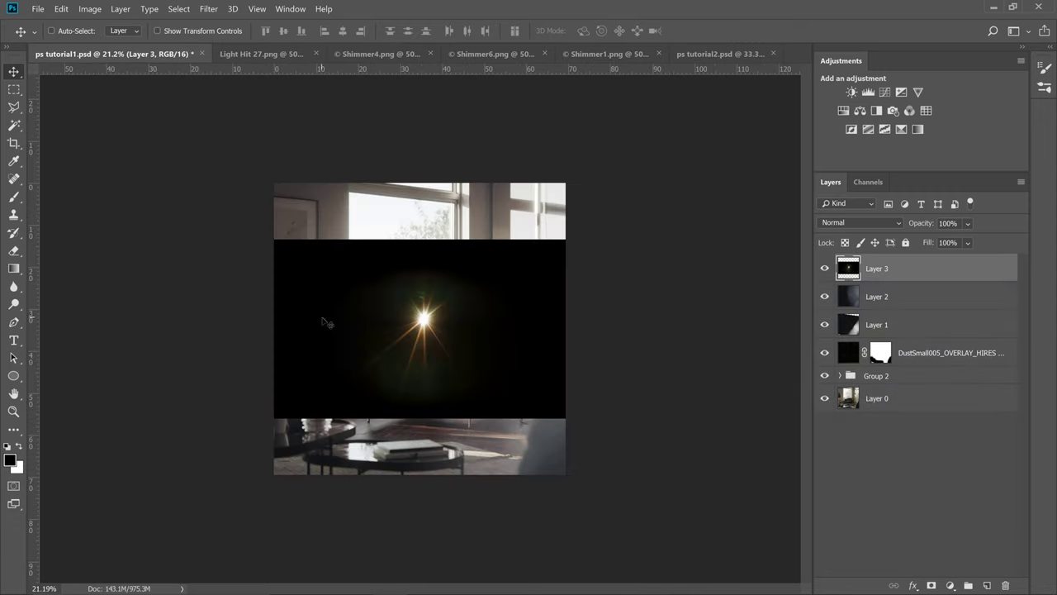
Blend the flare in Screen mode, shrink it and place it over the lower-left glassware
key(ctrl+t)
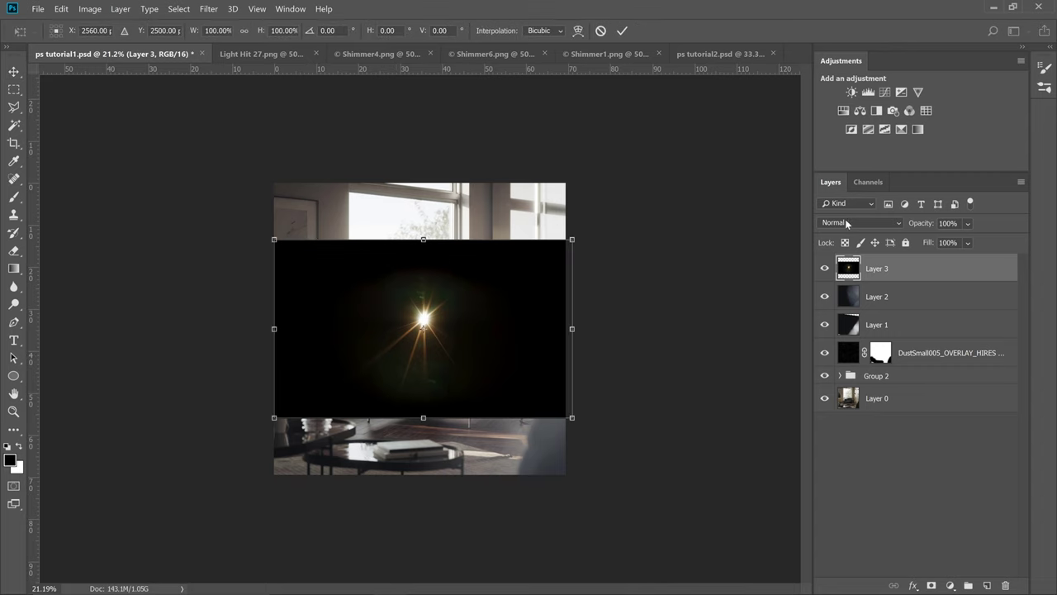
click(846, 223)
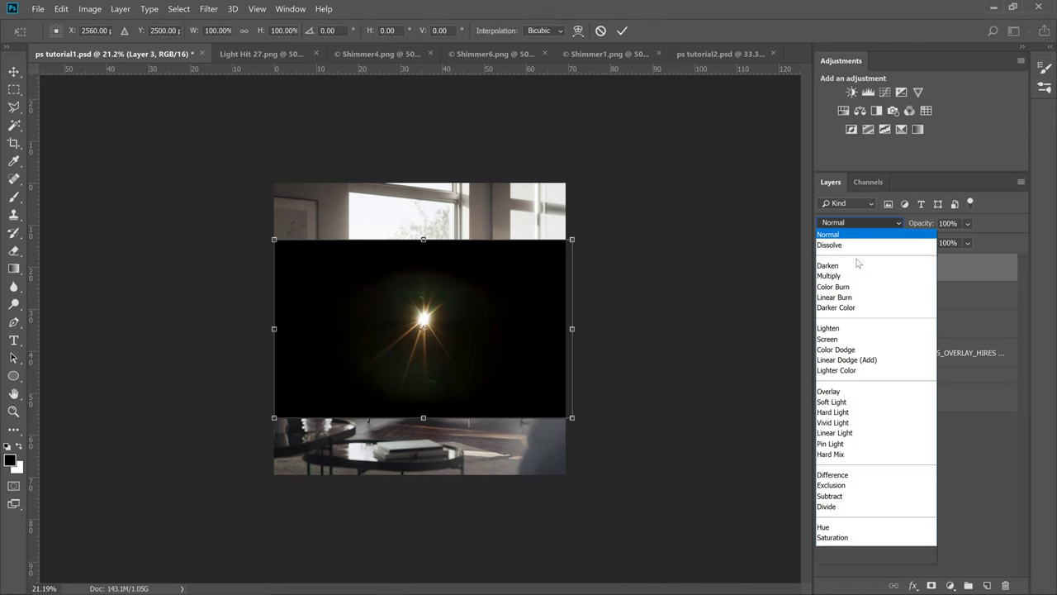
click(839, 342)
drag(572, 240, 405, 403)
key(Return)
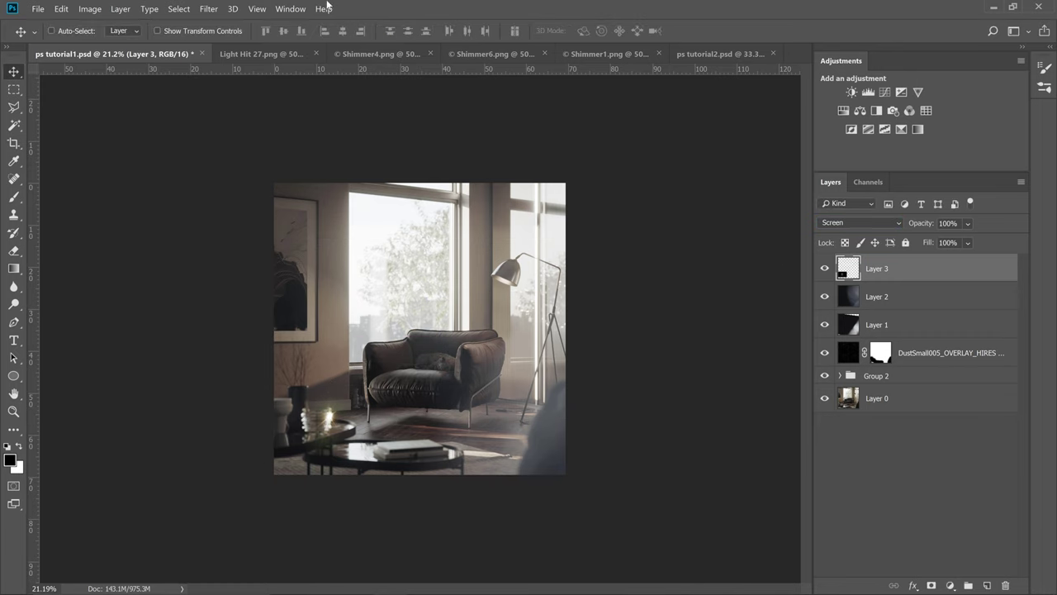
Apply a Gaussian Blur with a 4.3-pixel radius to the Layer 3 flare, checking the preview
click(209, 9)
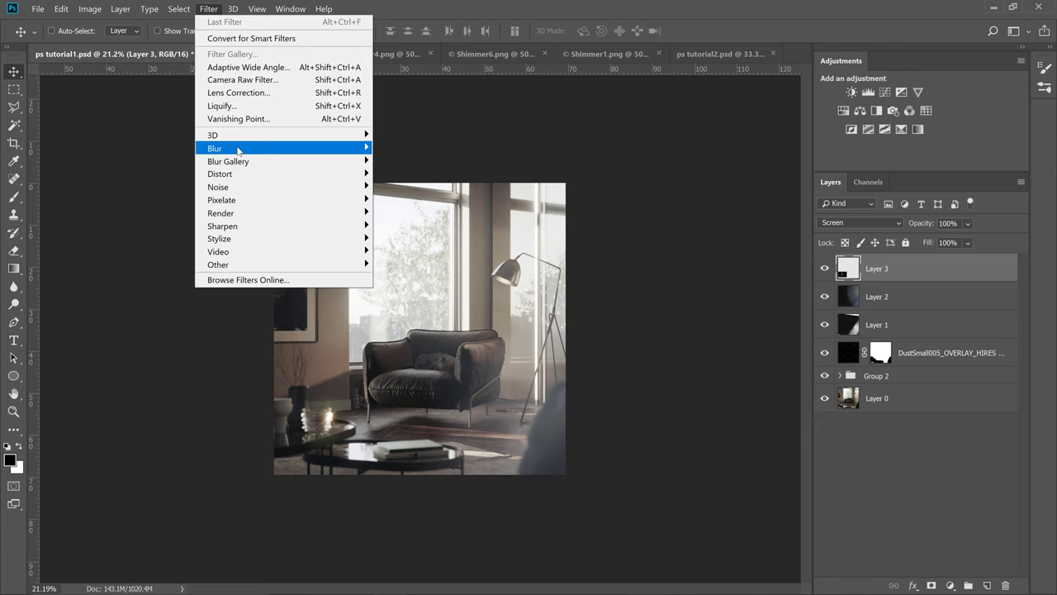
mouse_move(238, 148)
click(409, 200)
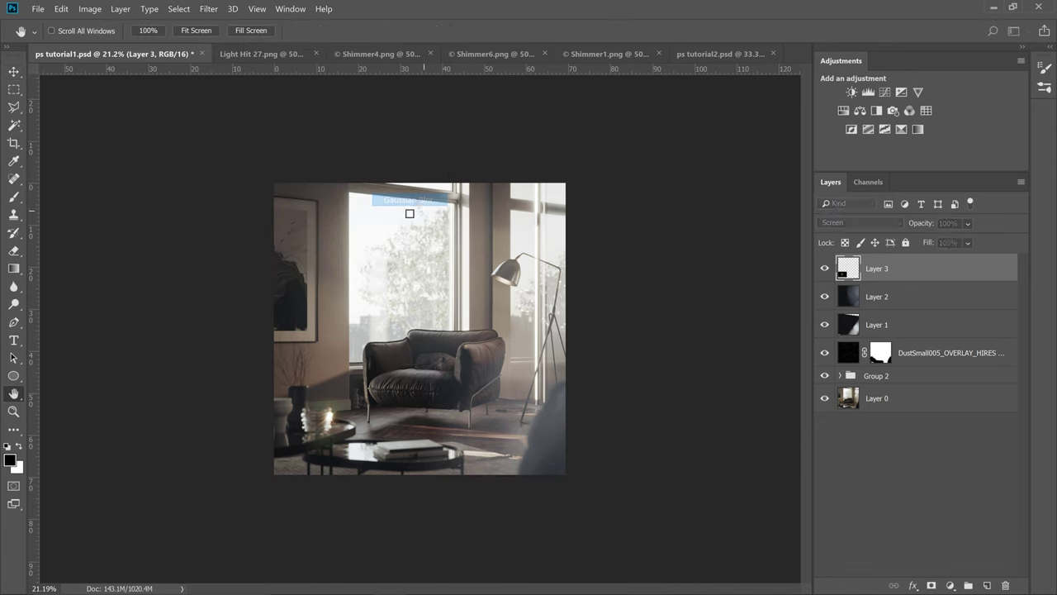
click(794, 312)
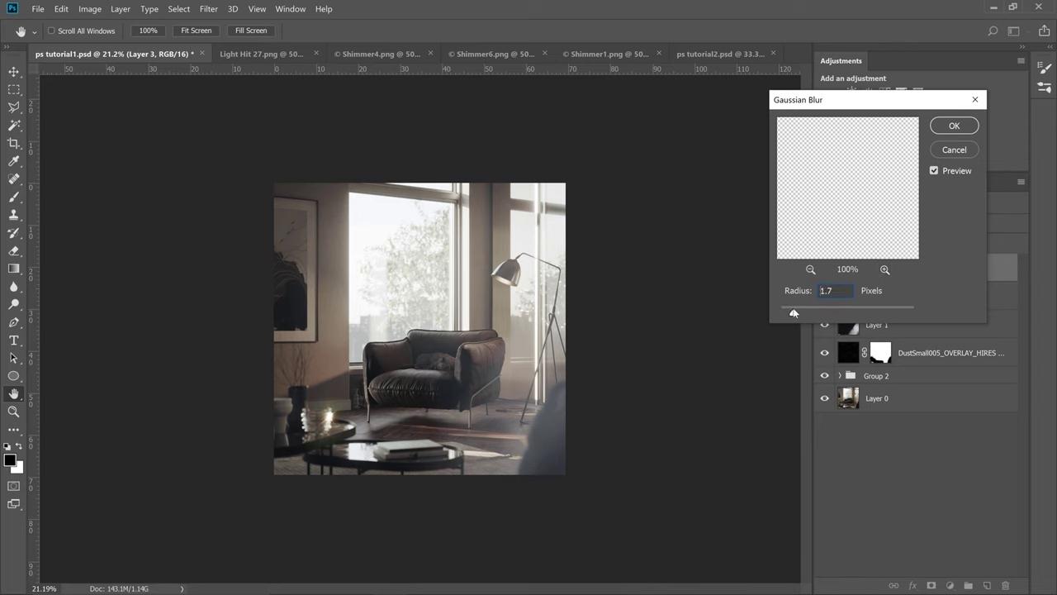
drag(793, 313, 813, 313)
click(942, 175)
click(941, 175)
drag(888, 101, 673, 97)
scroll(227, 458, up, 2)
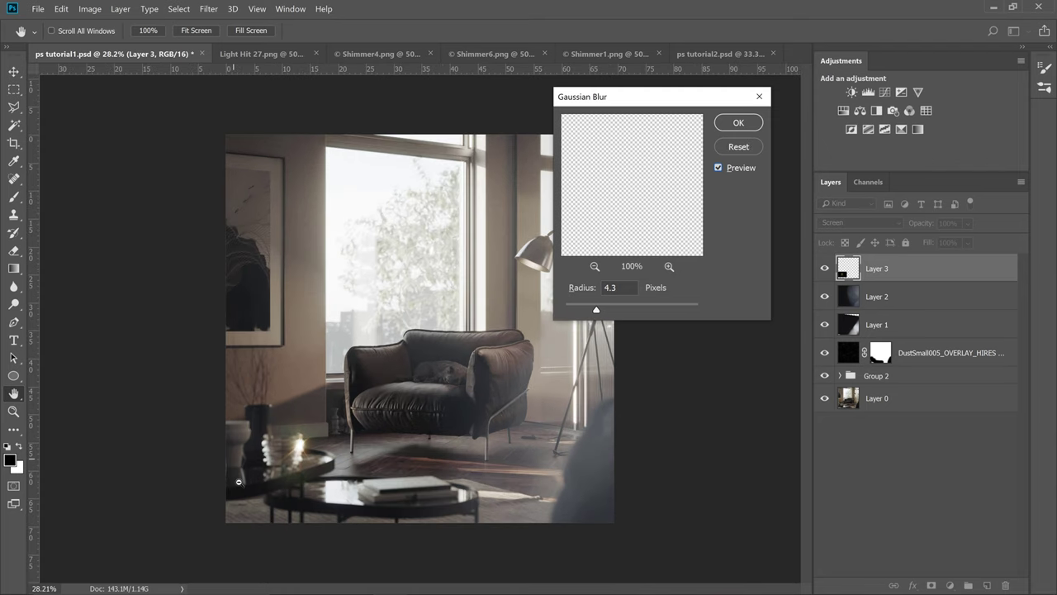
scroll(298, 475, up, 3)
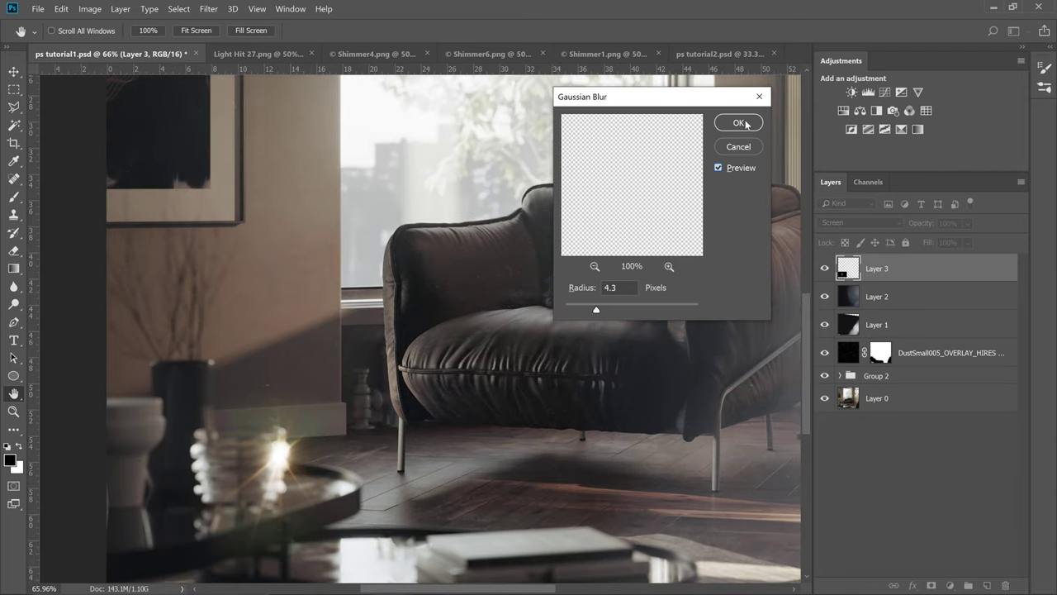
click(741, 123)
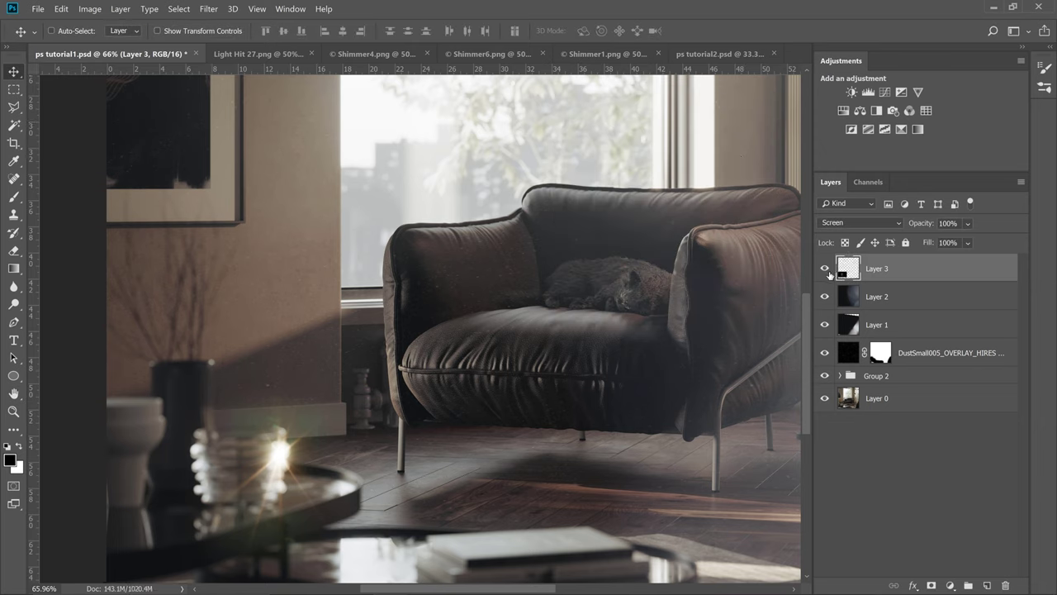
Compare the flare hidden and shown, then apply a second Gaussian Blur at 7.4 pixels
click(826, 272)
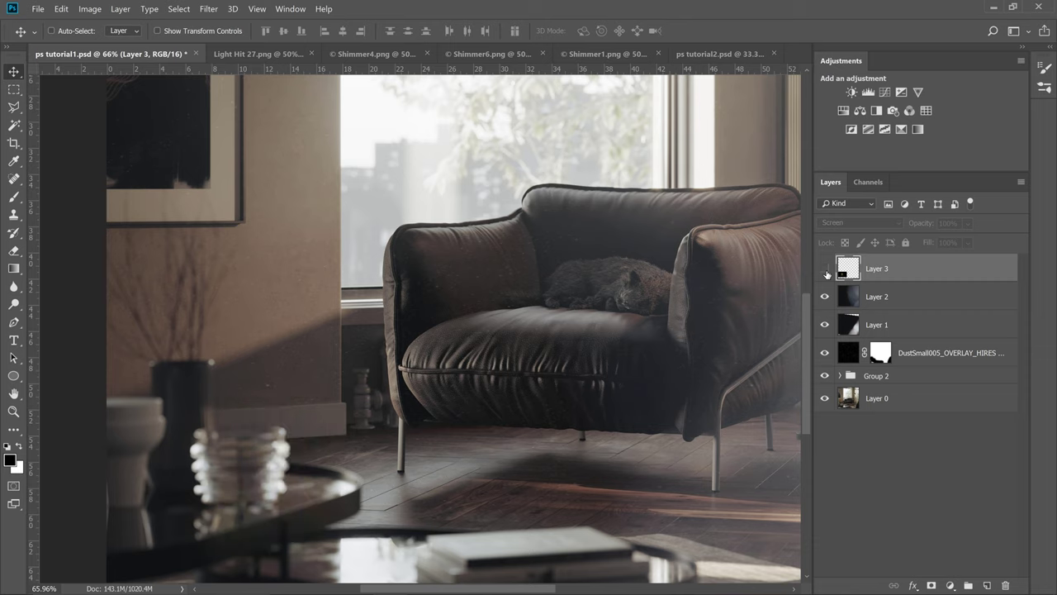
click(825, 270)
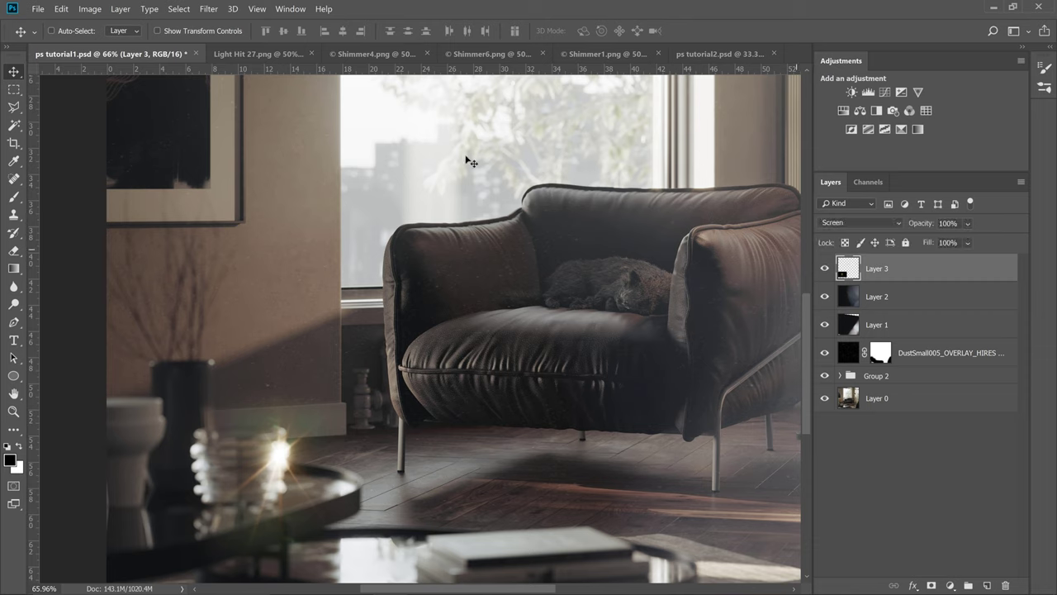
click(212, 10)
mouse_move(257, 149)
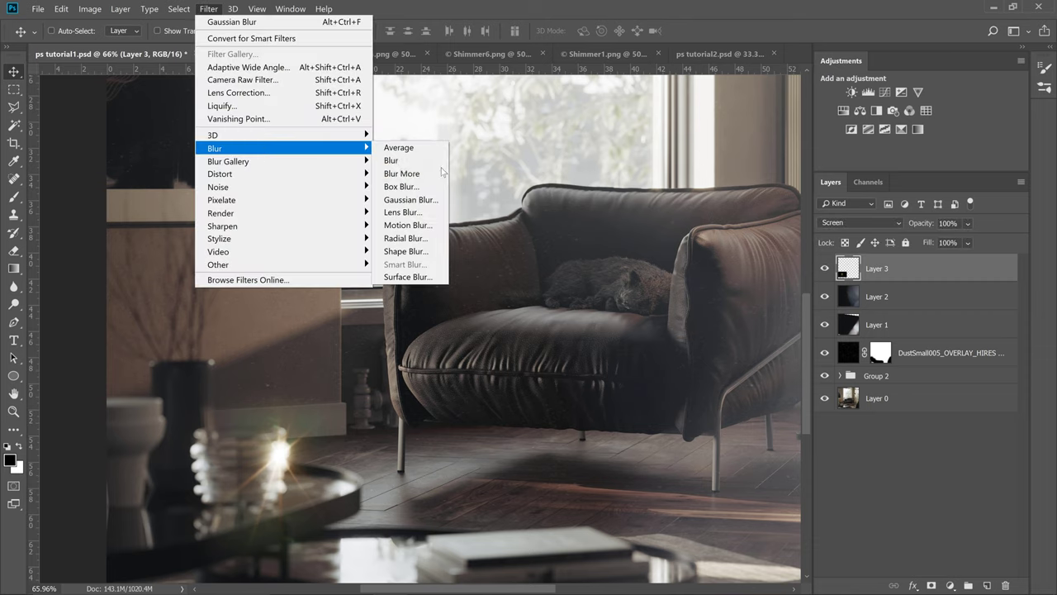
click(422, 204)
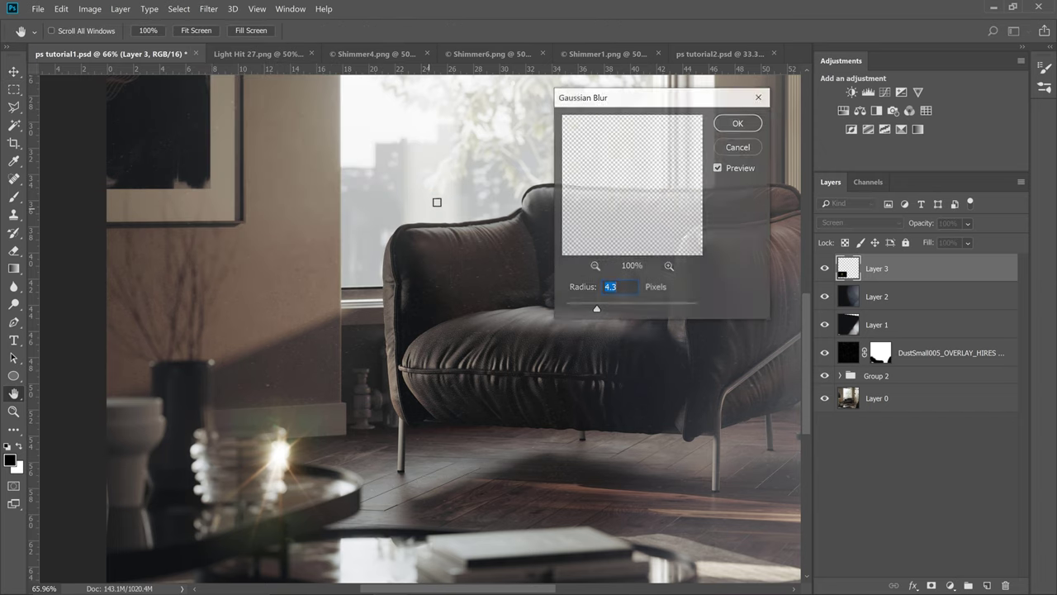
click(665, 307)
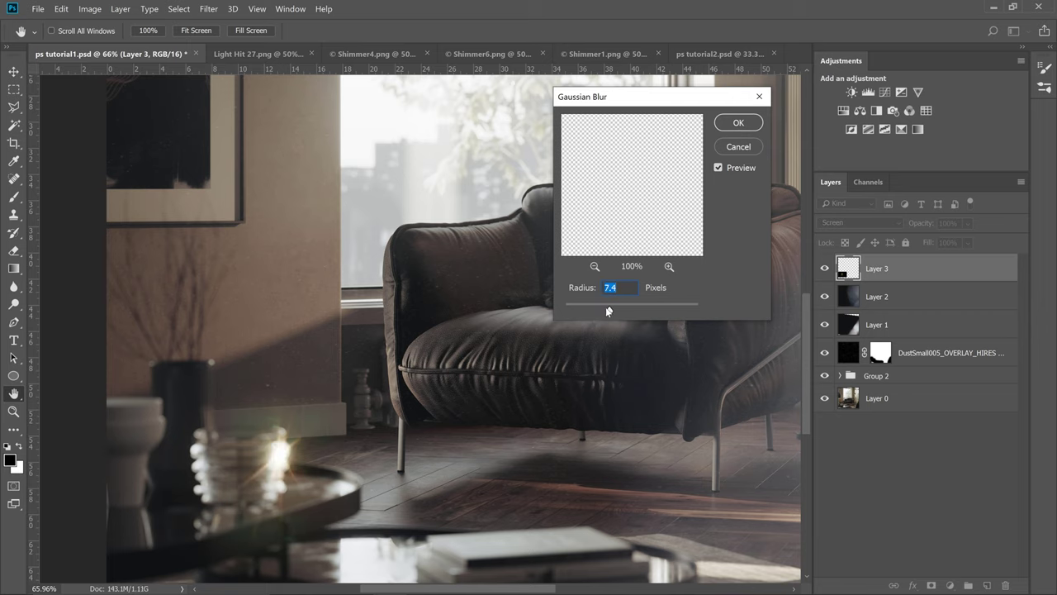
click(737, 124)
scroll(346, 433, down, 5)
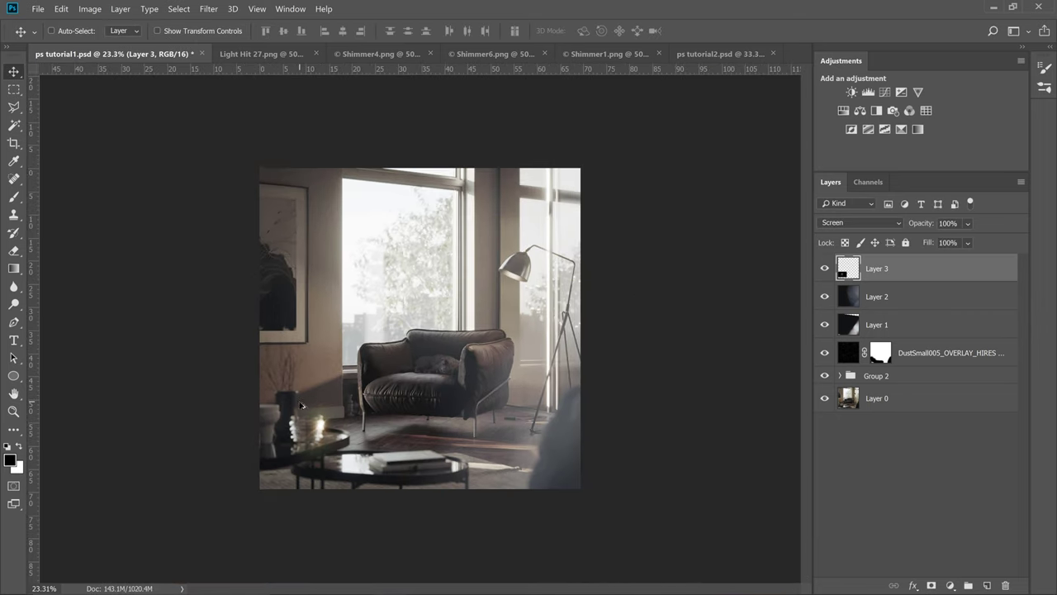
Close Light Hit 27 and drag the Shimmer4 image into the chair scene as Layer 4
click(314, 54)
click(257, 52)
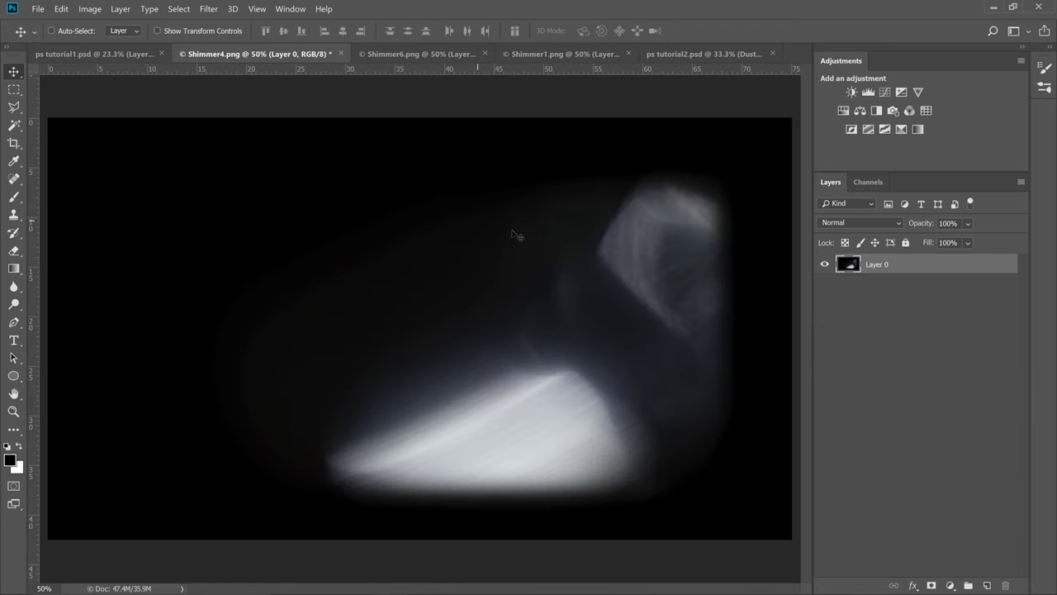
key(ctrl+a)
drag(407, 217, 114, 98)
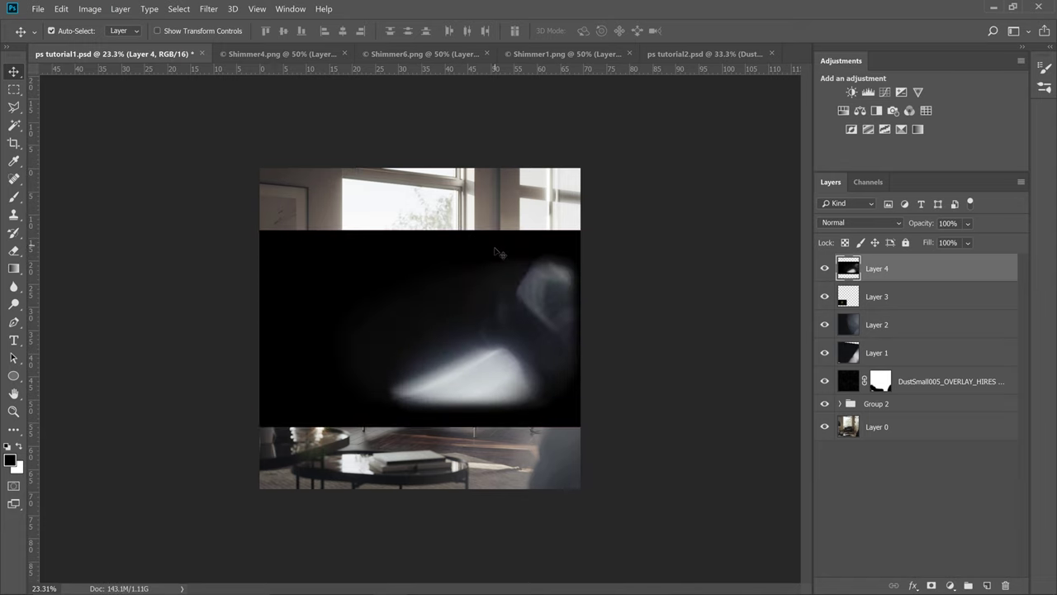
Flip Layer 4 horizontally, resize it and move it left and down over the room
key(ctrl+t)
right_click(500, 322)
click(514, 494)
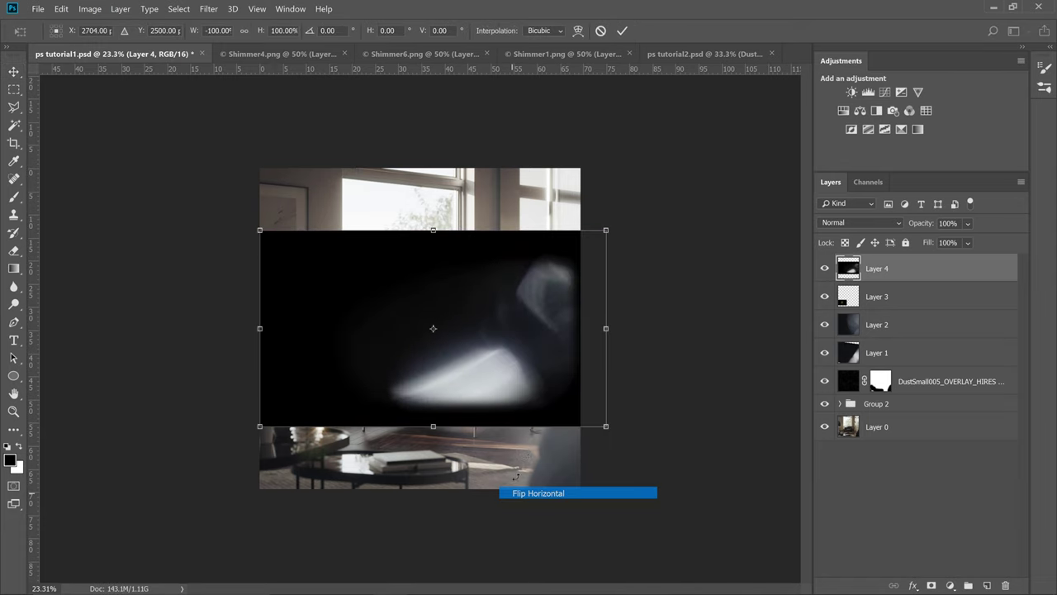
drag(606, 229, 746, 155)
drag(608, 201, 631, 274)
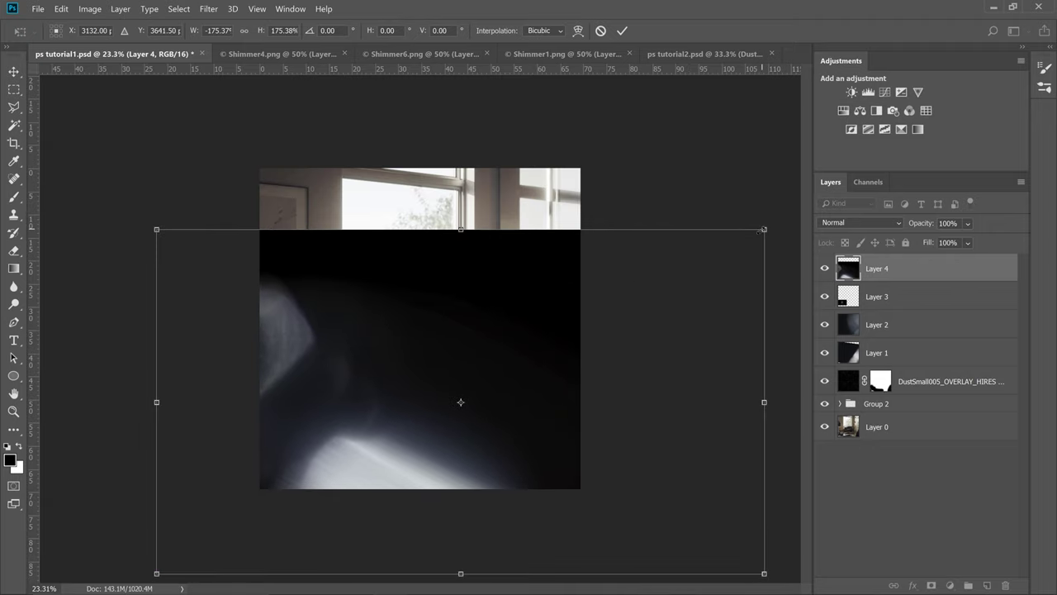
drag(750, 239, 665, 287)
drag(629, 330, 580, 343)
key(Return)
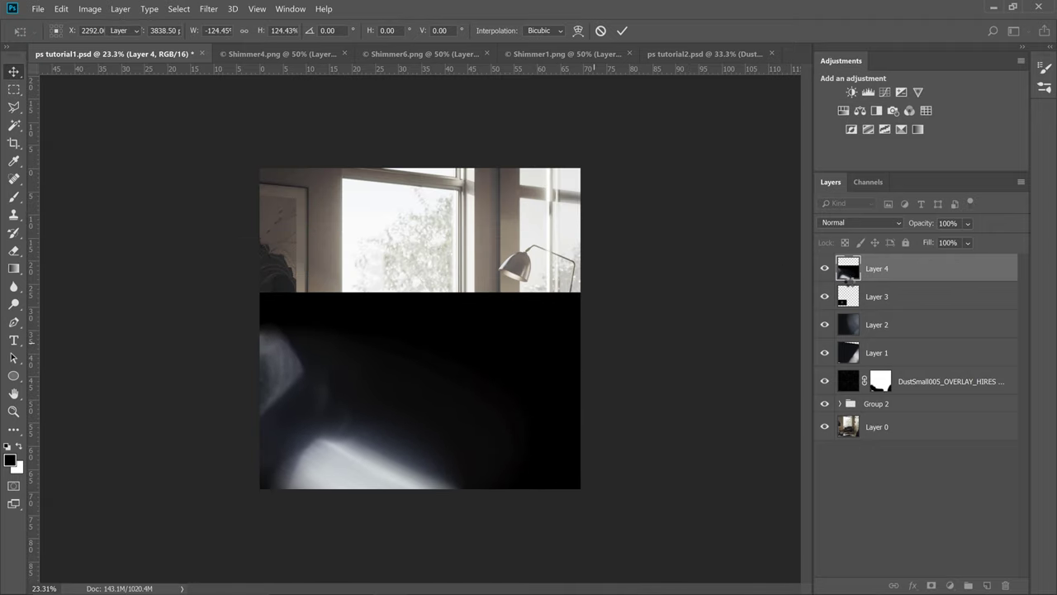
Blend Layer 4 in Screen mode and nudge the glow slightly lower
click(832, 223)
click(838, 345)
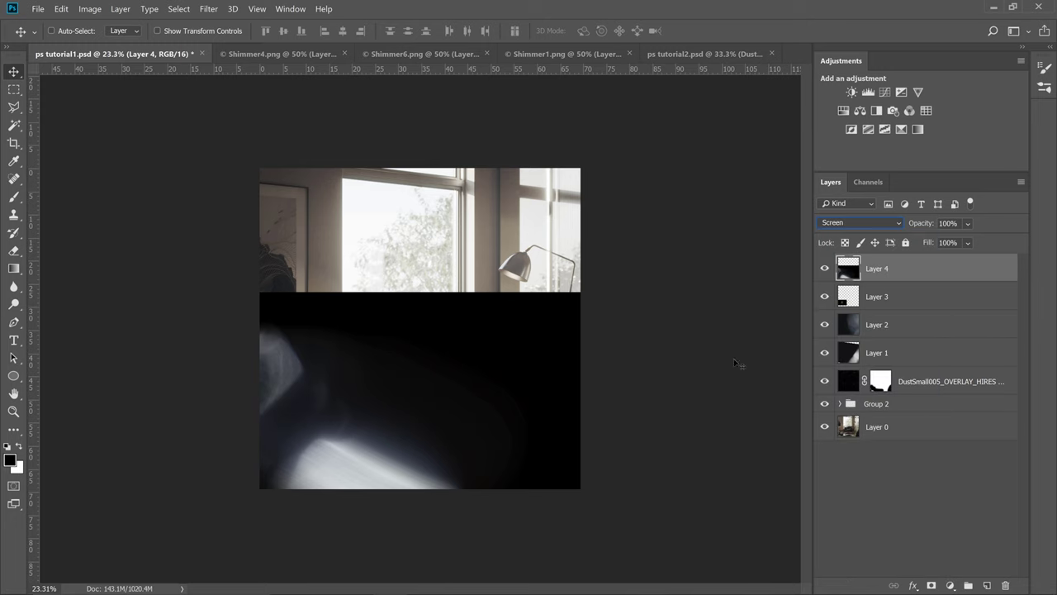
drag(473, 360, 469, 387)
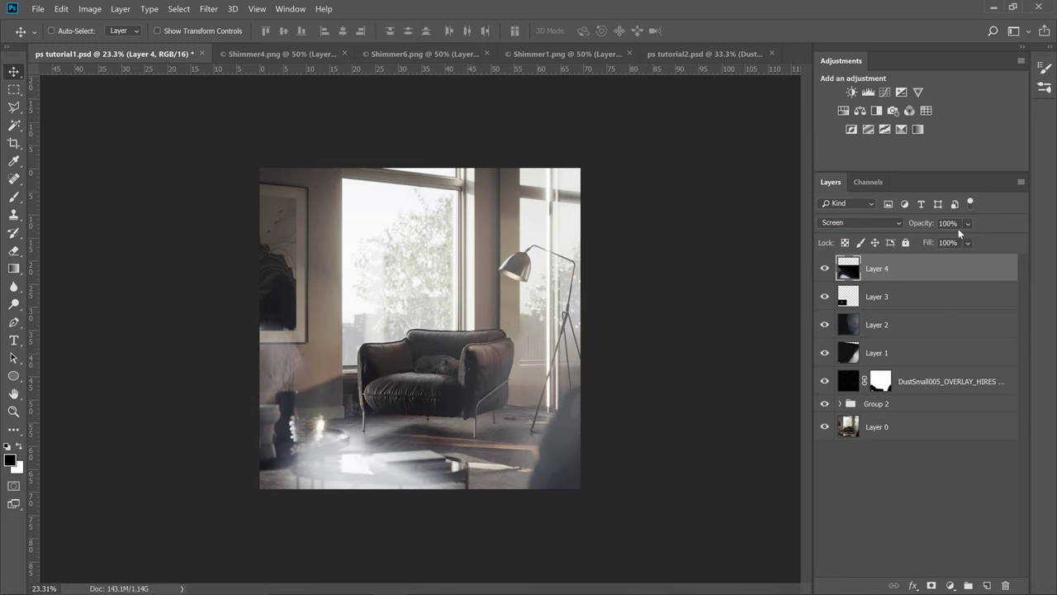
click(377, 53)
Paste Shimmer6 into ps tutorial1.psd as Layer 5, rotated diagonally and moved to the lower left
key(ctrl+a)
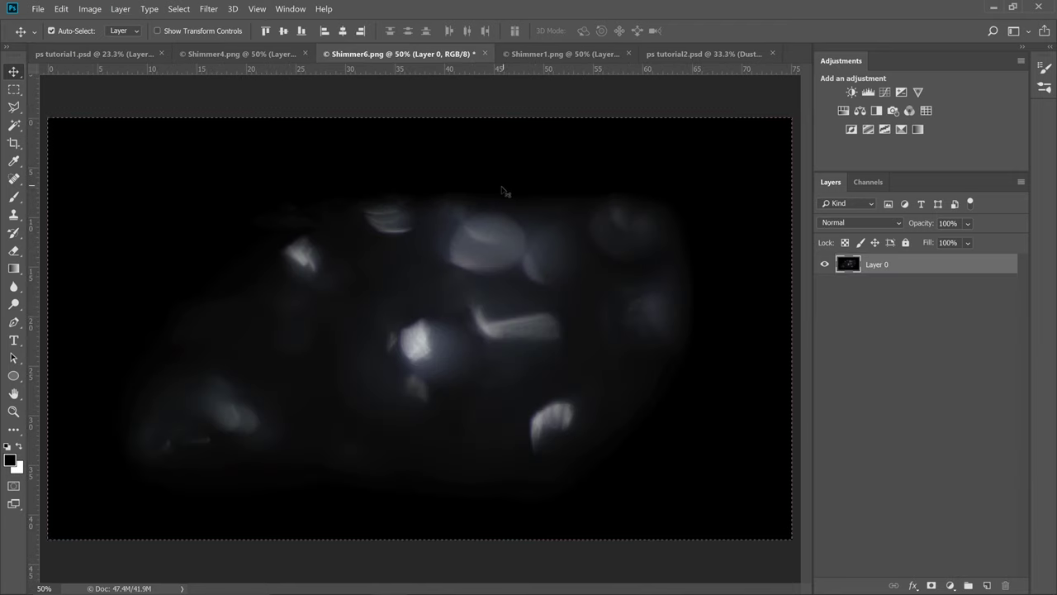
click(80, 53)
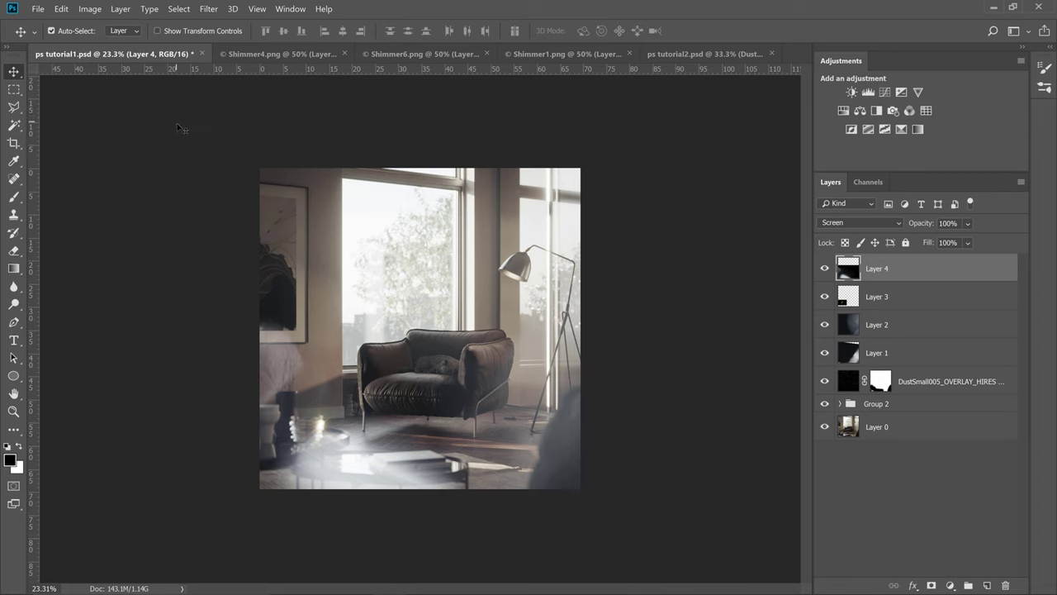
key(ctrl+v)
key(ctrl+t)
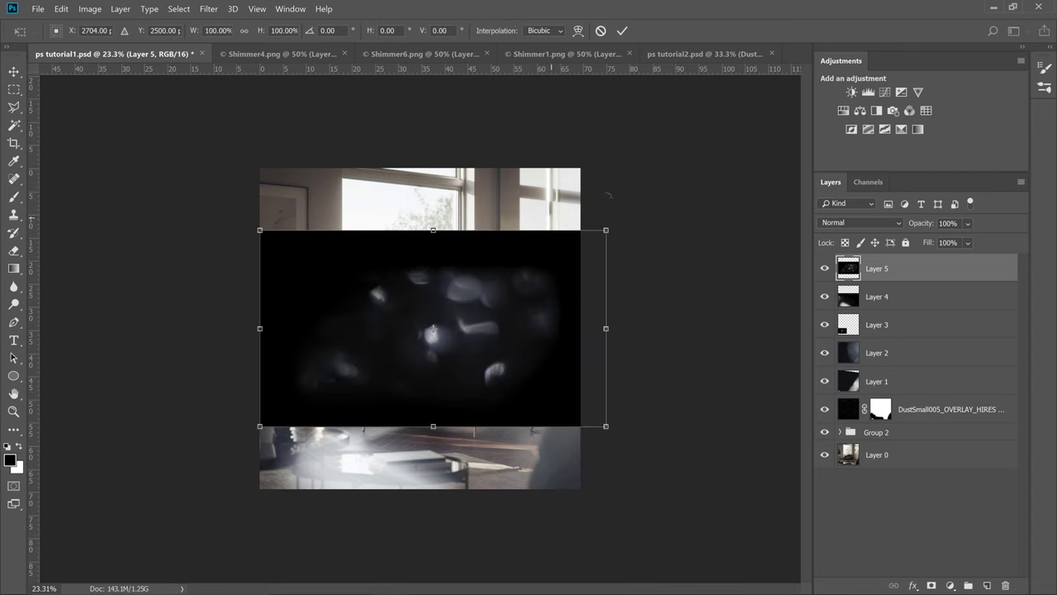
drag(629, 207, 639, 324)
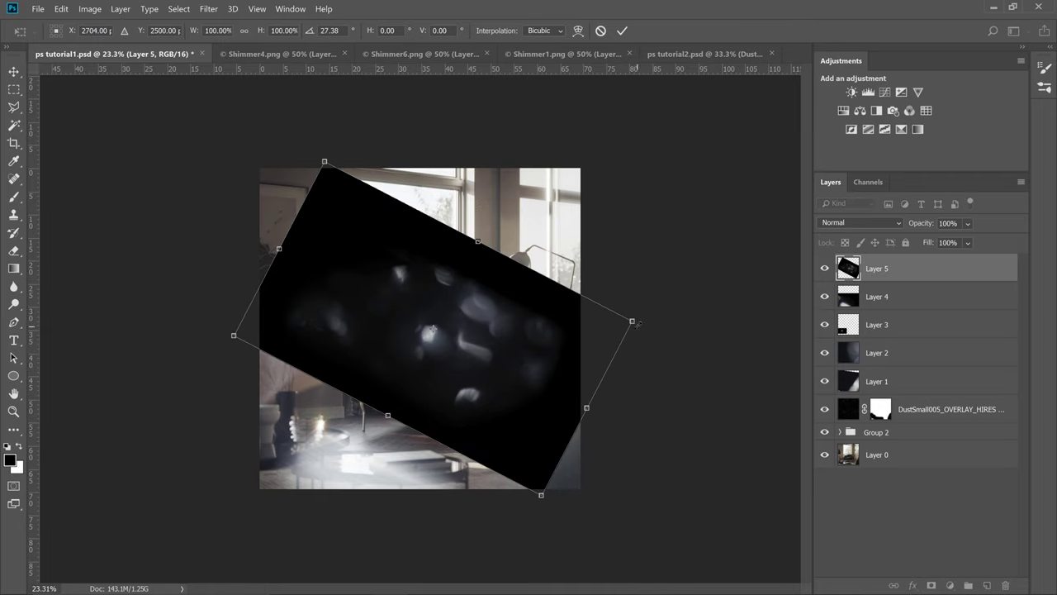
drag(513, 374, 378, 483)
Blend Layer 5 in Screen mode and refine its rotation, size and lower-left position
click(848, 224)
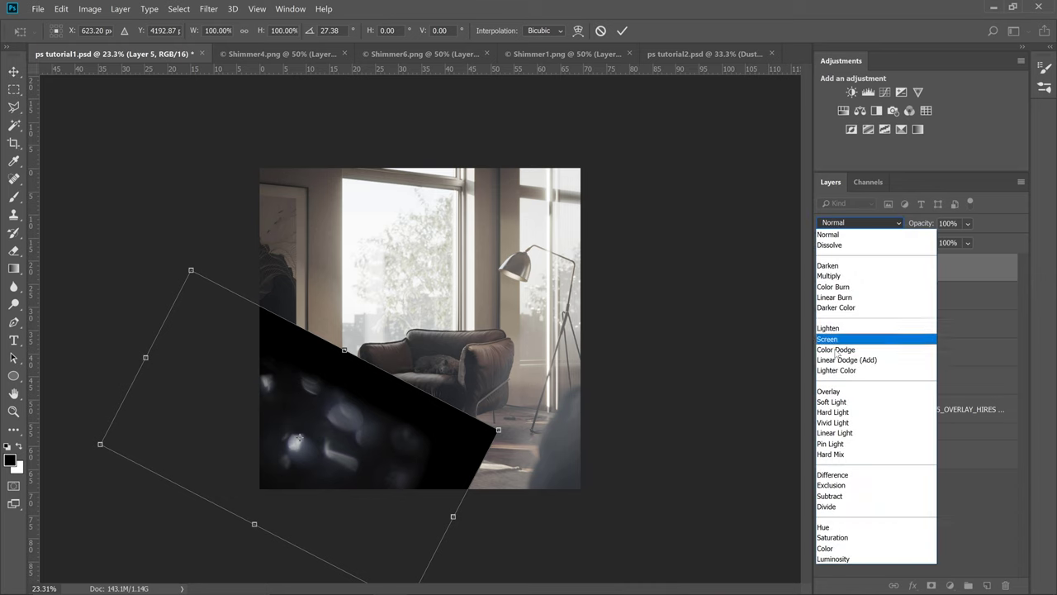
click(836, 337)
drag(366, 417, 372, 400)
drag(524, 422, 550, 470)
drag(500, 445, 478, 469)
key(Return)
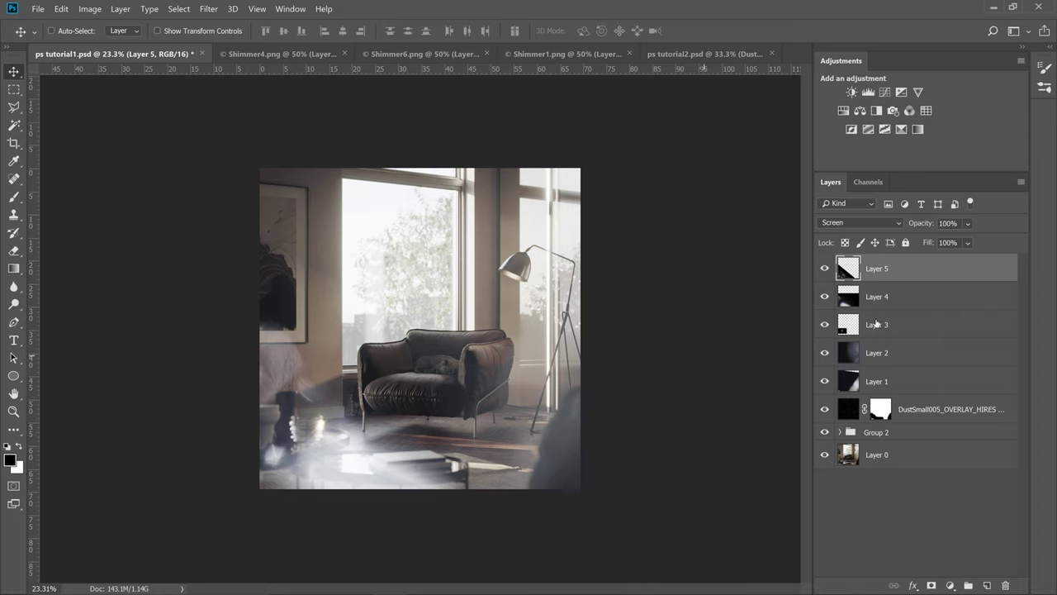
Shift the Layer 4 glow sideways and lower its opacity to 78%
click(897, 296)
mouse_move(377, 398)
mouse_down()
mouse_move(401, 377)
mouse_move(376, 409)
mouse_move(362, 408)
mouse_up()
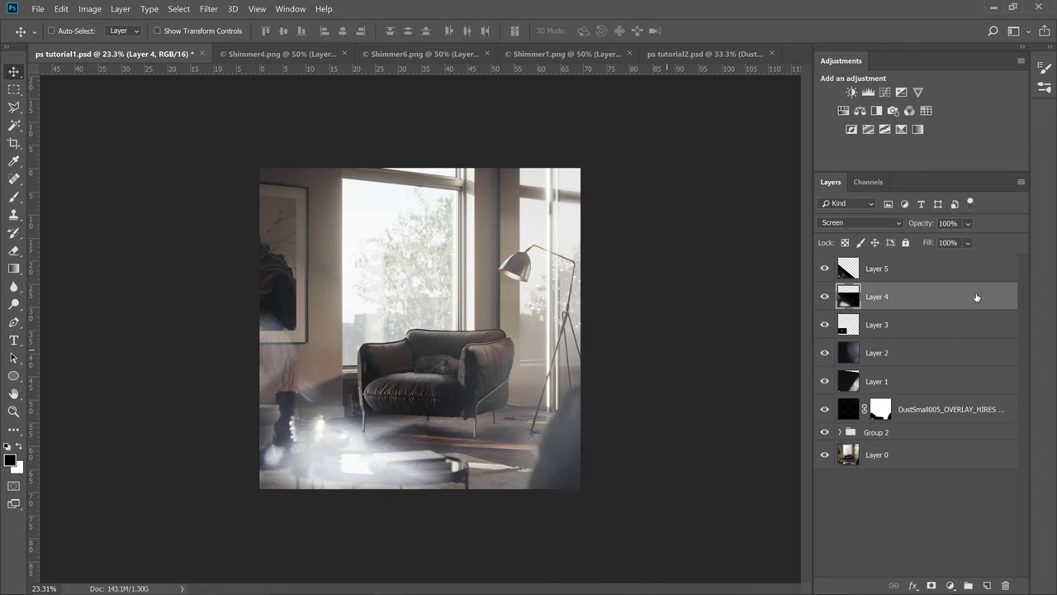
click(967, 224)
drag(986, 238, 996, 240)
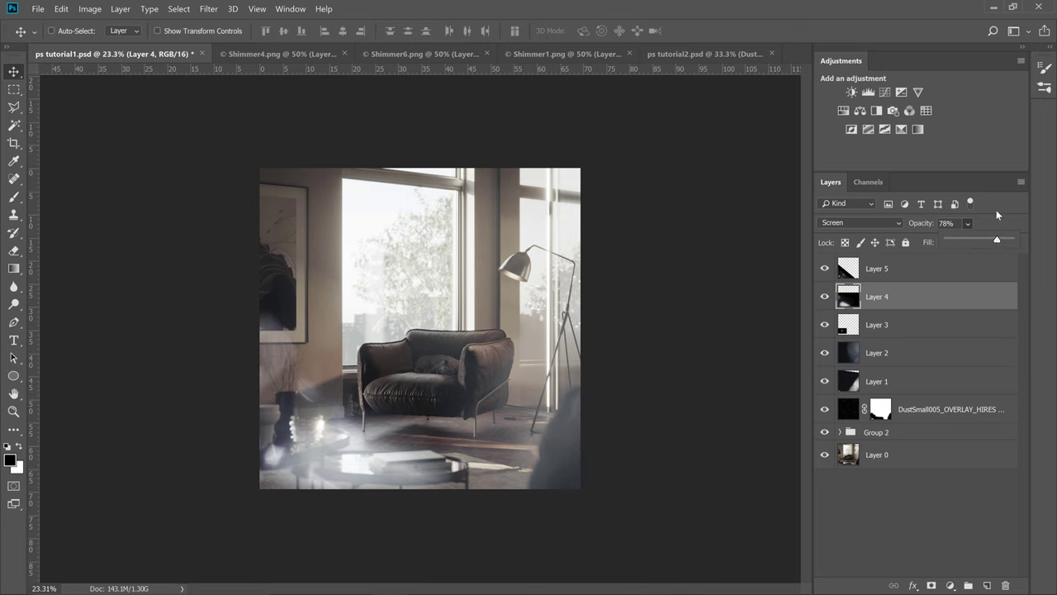
click(996, 210)
Paste the Shimmer1 image into ps tutorial1.psd and rotate it -135°
click(563, 54)
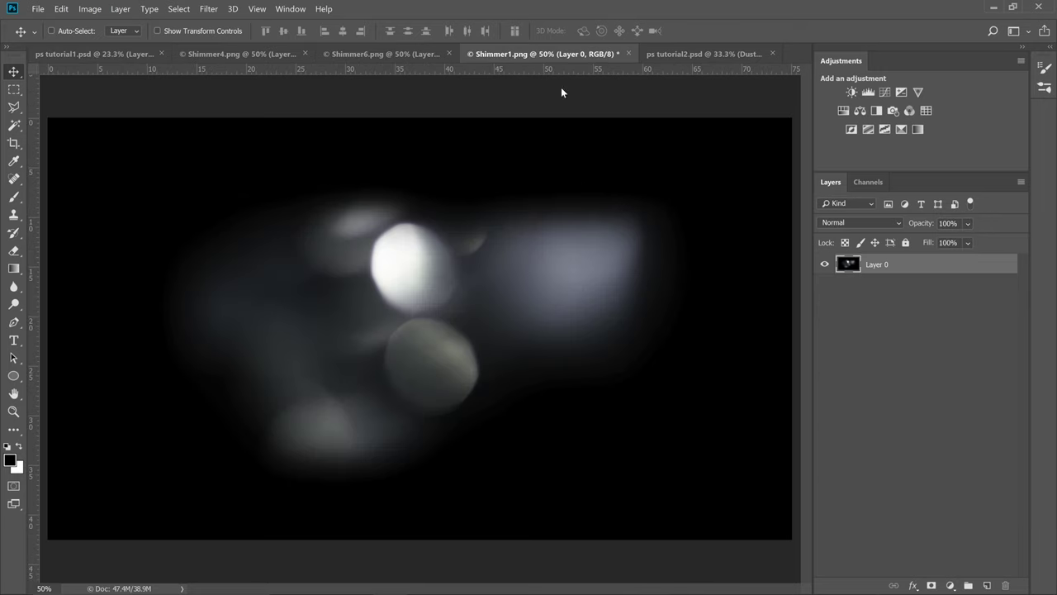
click(123, 54)
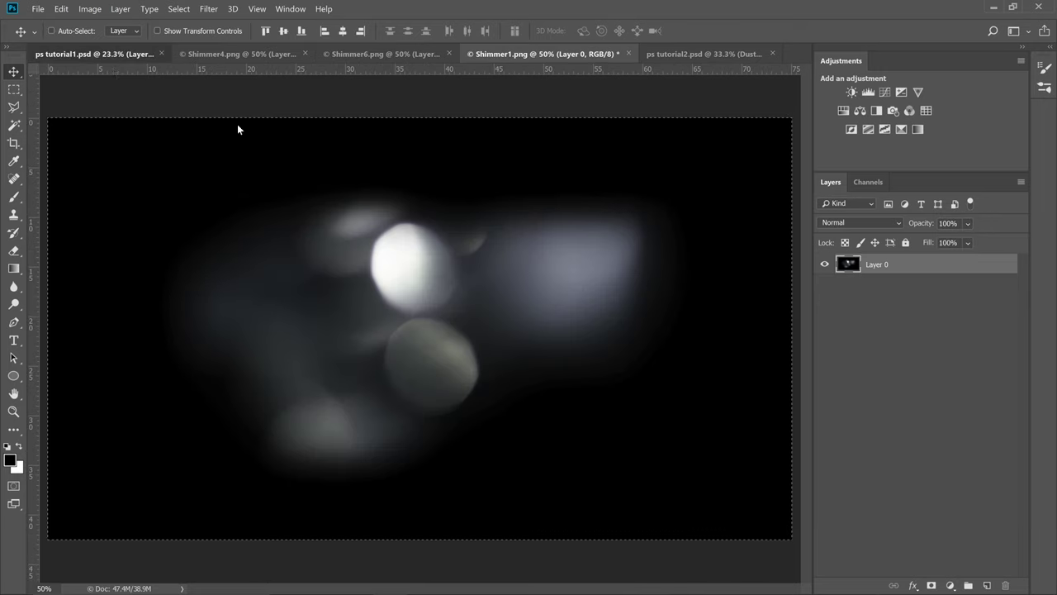
key(ctrl+v)
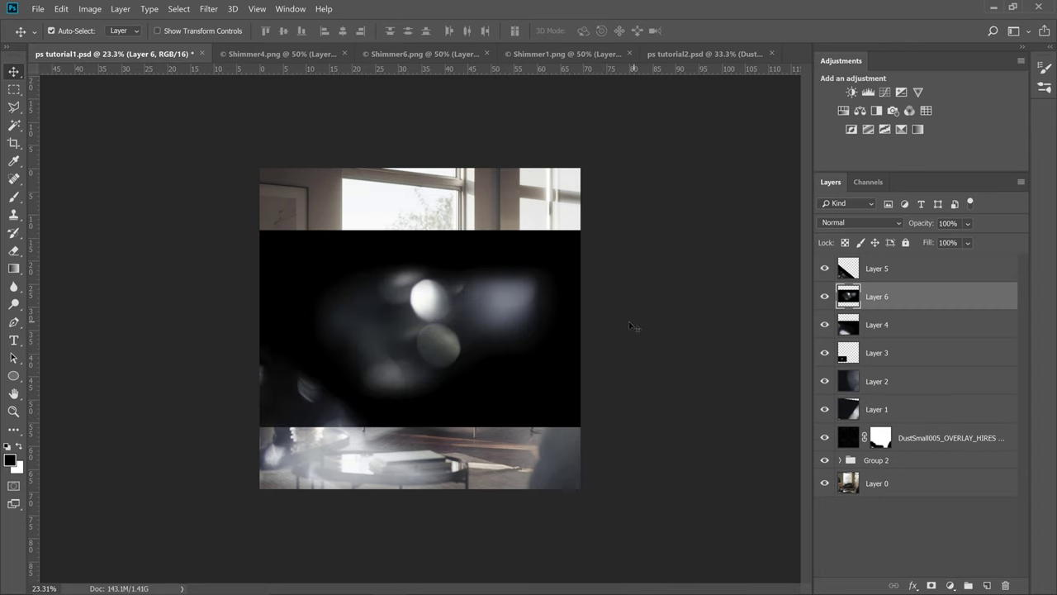
key(ctrl+t)
drag(619, 427, 332, 95)
key(Return)
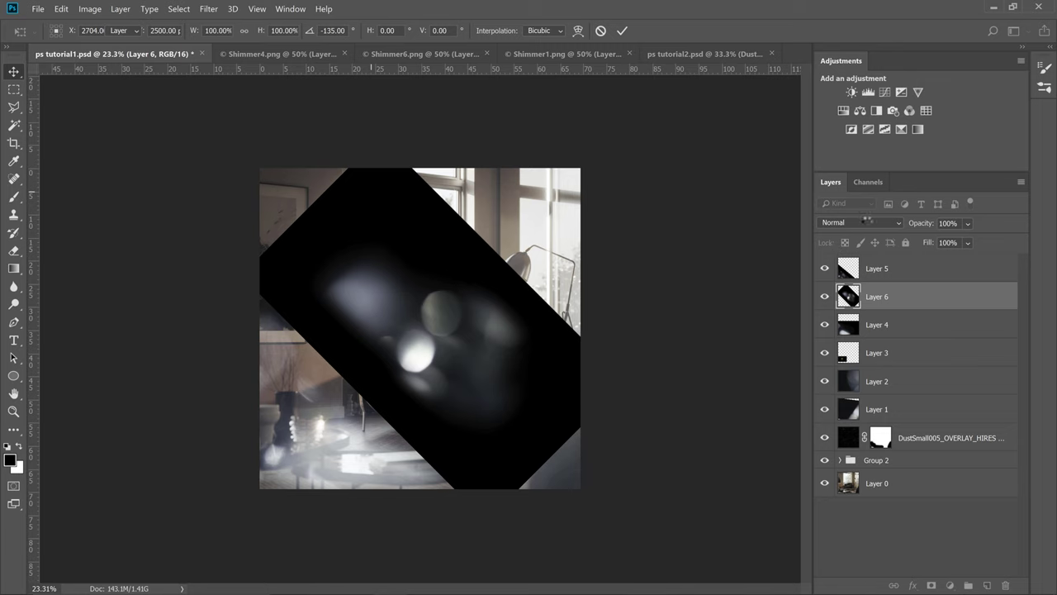
Set Layer 6 to Screen blend mode and move it to the lower-left corner
click(868, 223)
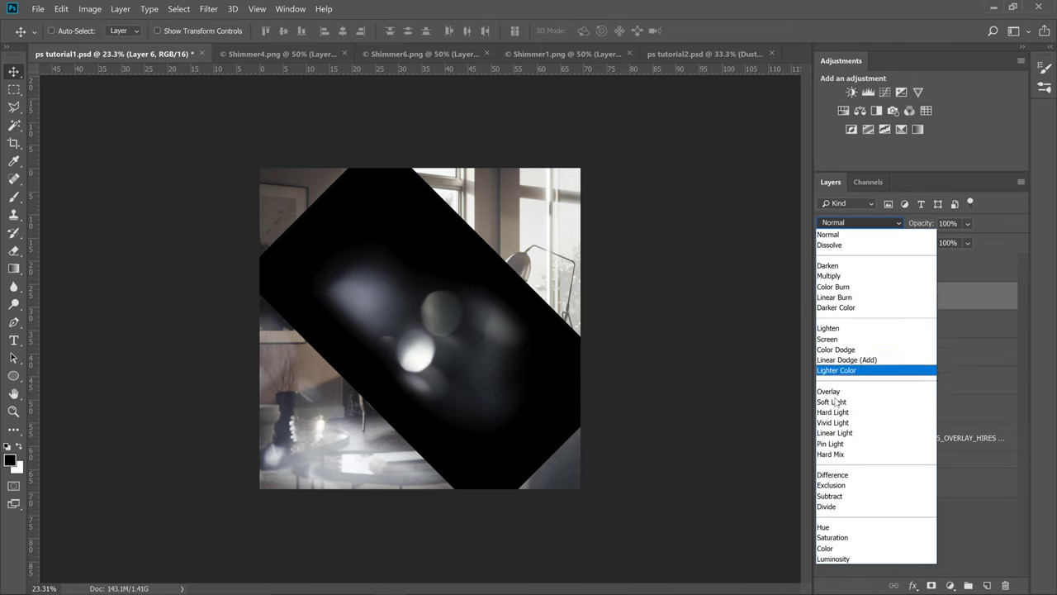
click(833, 338)
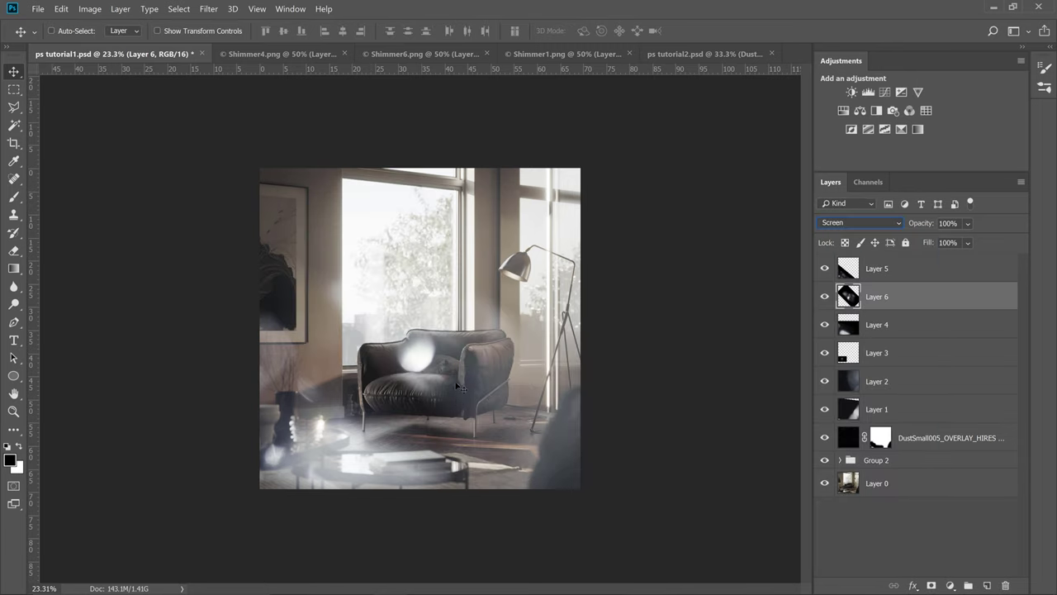
drag(467, 377, 334, 441)
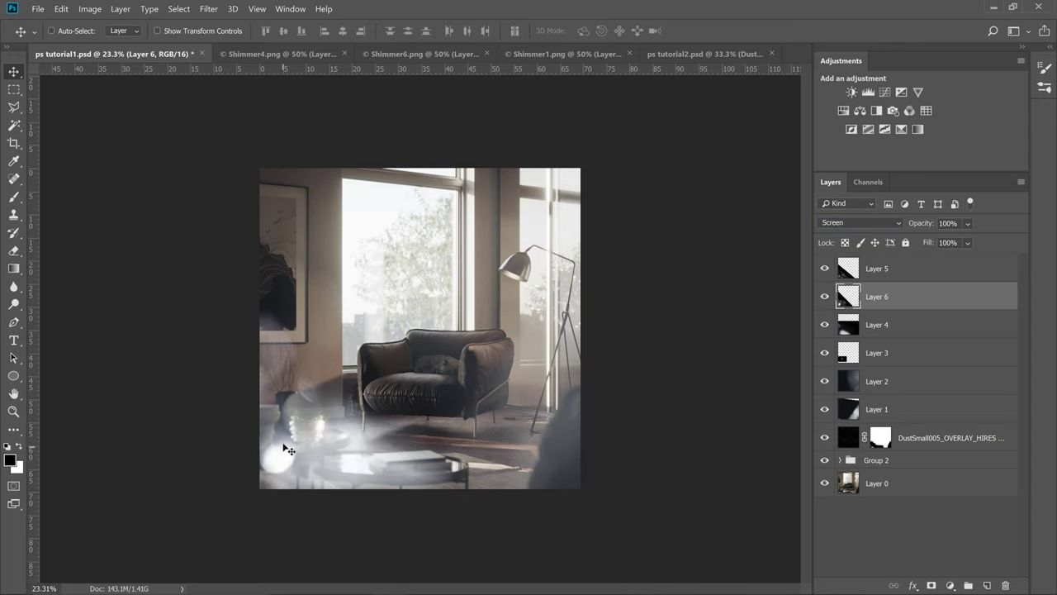
Adjust the Layer 6 fill, lower Layer 4's opacity, and nudge the Layer 6 glow
click(970, 241)
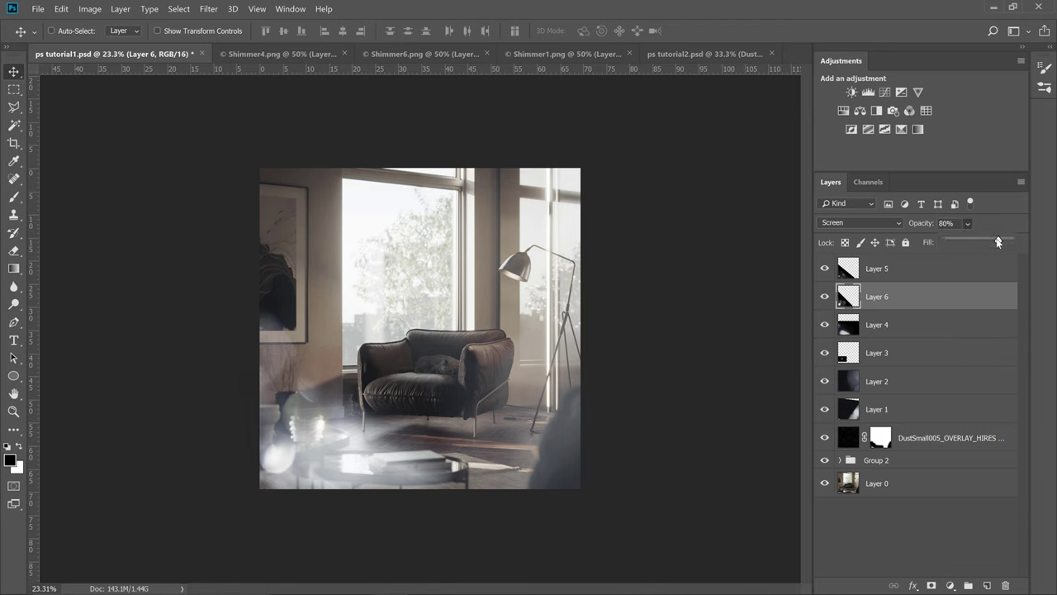
click(888, 328)
click(968, 223)
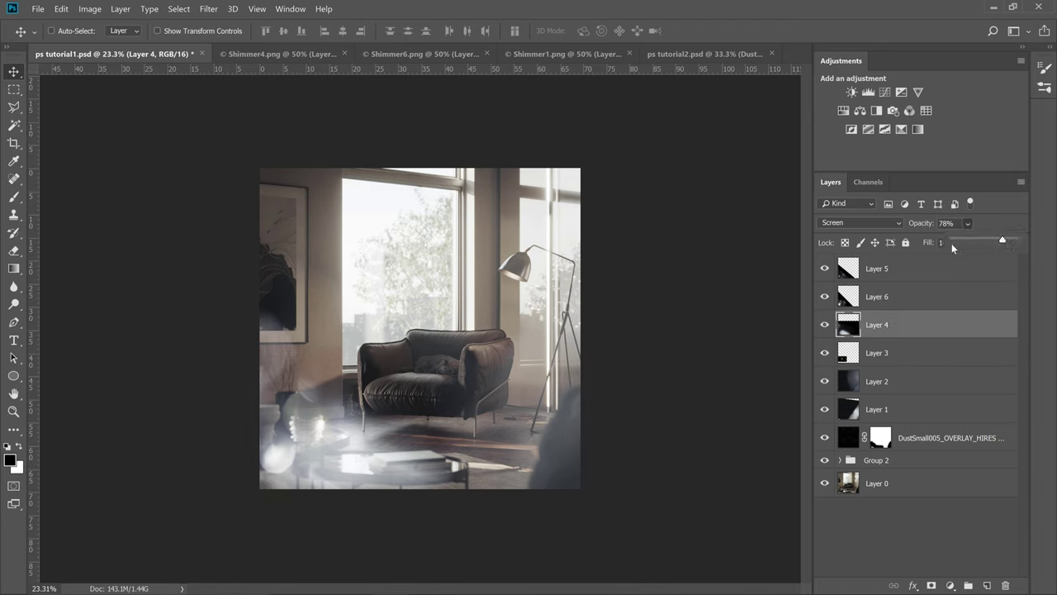
drag(991, 238, 993, 241)
click(869, 293)
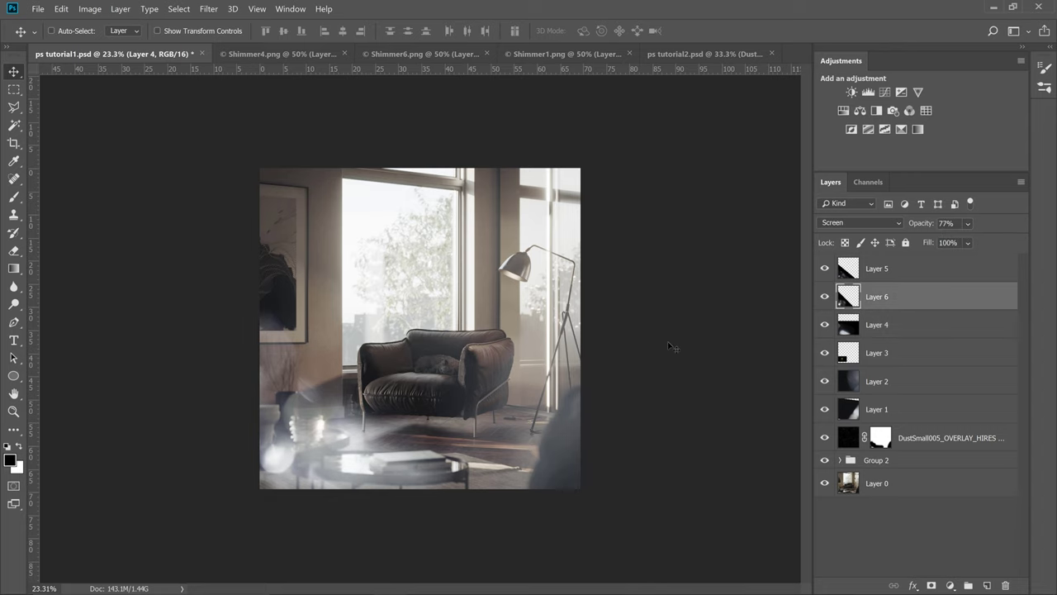
drag(343, 392, 351, 343)
Shrink the Layer 5 shimmer to about 53% and reposition it down and right
click(901, 269)
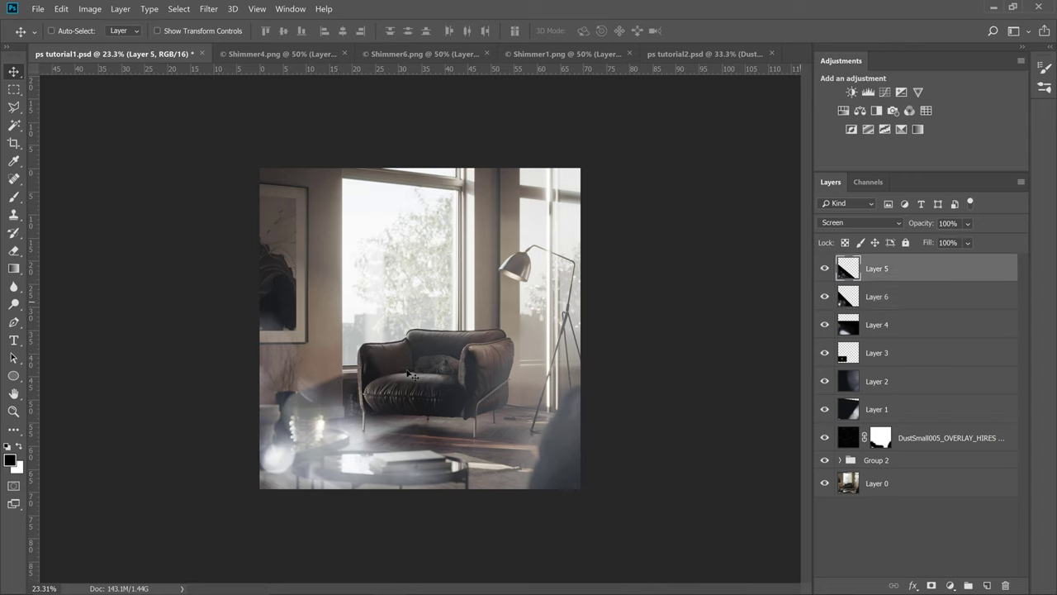
drag(412, 373, 361, 328)
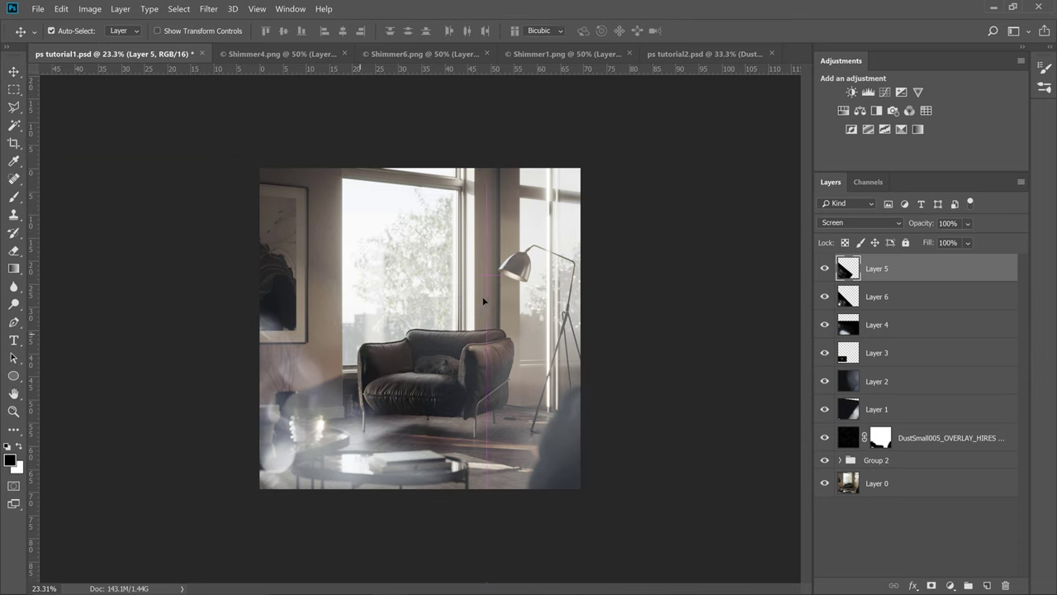
key(ctrl+t)
drag(488, 154, 366, 265)
mouse_move(314, 338)
mouse_down()
mouse_move(367, 411)
mouse_move(493, 371)
mouse_up()
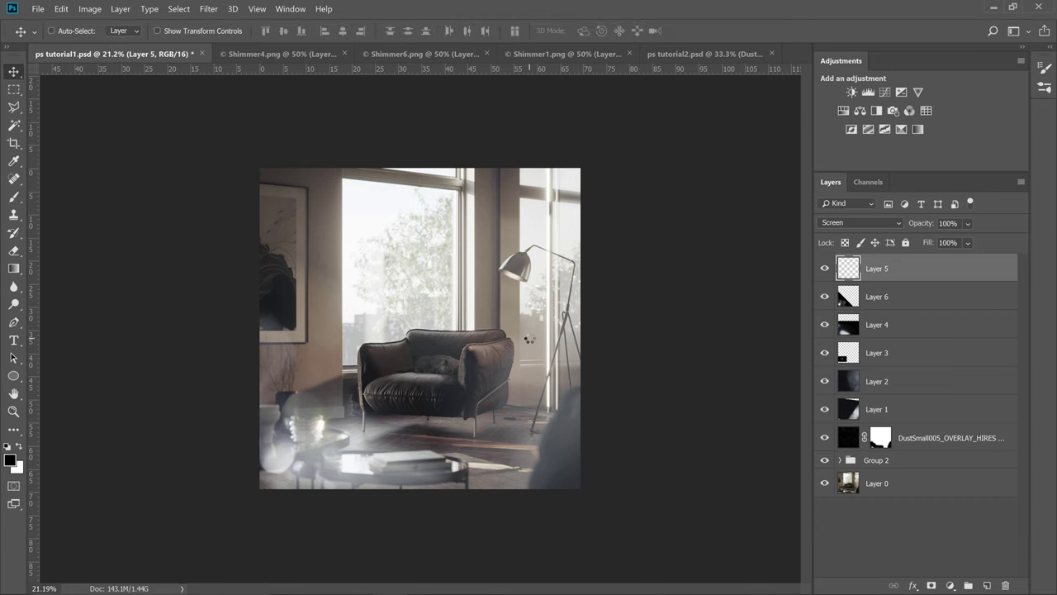
Compare the render by hiding and showing the overlay layers, especially Layers 1 and 2
scroll(529, 339, up, 4)
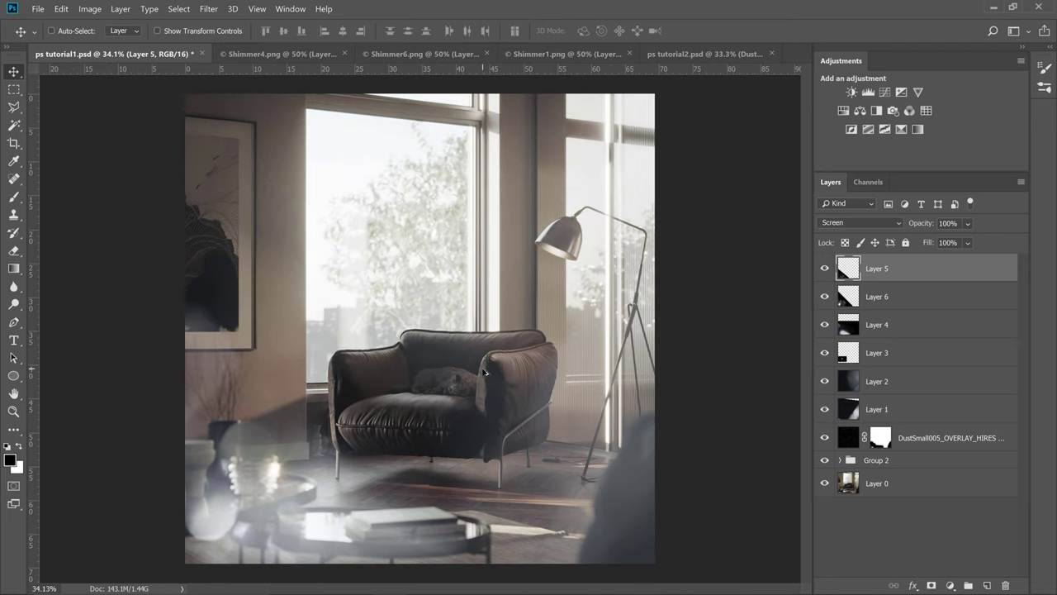
drag(825, 296, 824, 438)
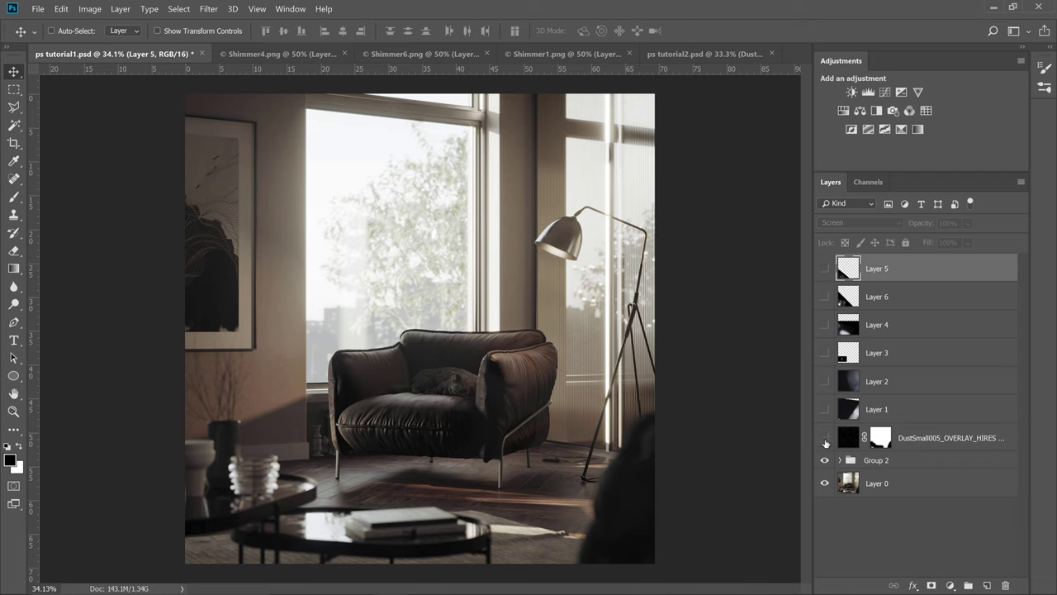
drag(825, 439, 827, 418)
click(825, 410)
click(827, 378)
click(827, 390)
drag(828, 390, 829, 413)
click(831, 396)
click(829, 409)
Select Layers 1 and 2 and drop their opacity to 28%
click(893, 413)
shift+click(891, 381)
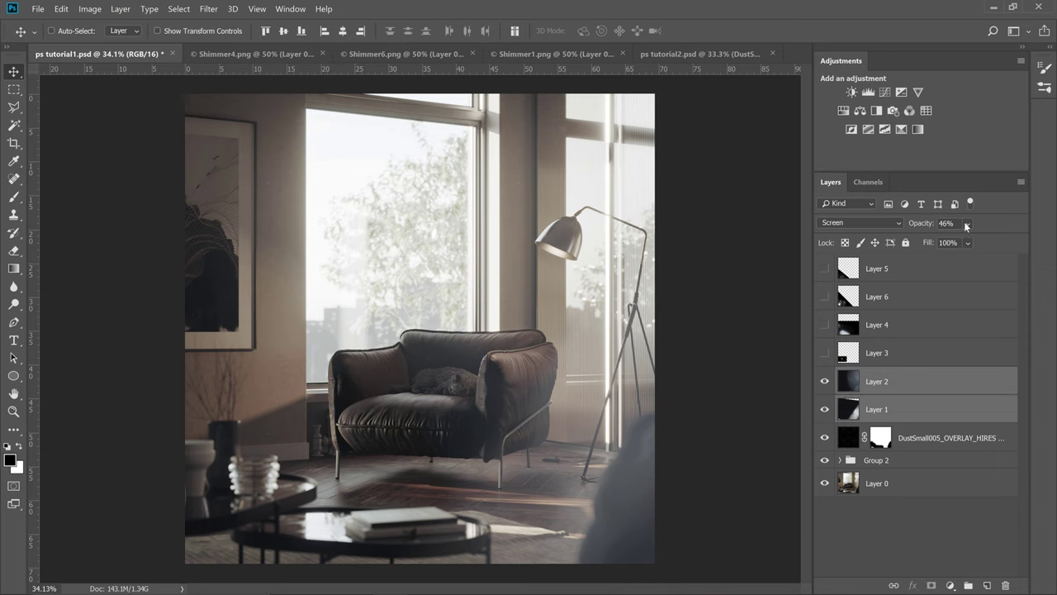
drag(978, 237, 975, 242)
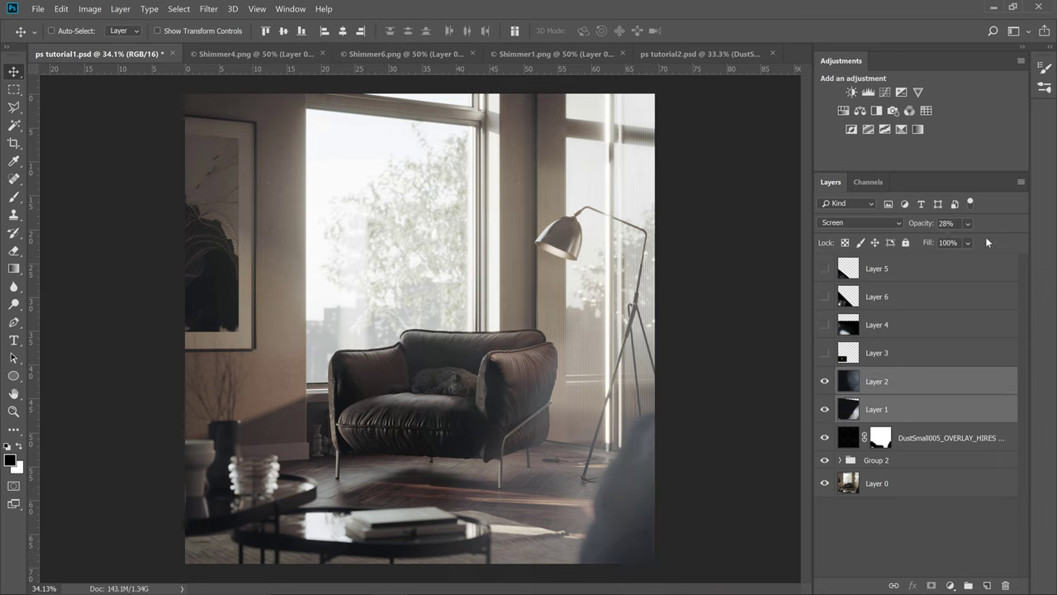
Turn Layers 3, 4, 6 and 5 back on, then view the base render alone and restore all overlays
click(824, 353)
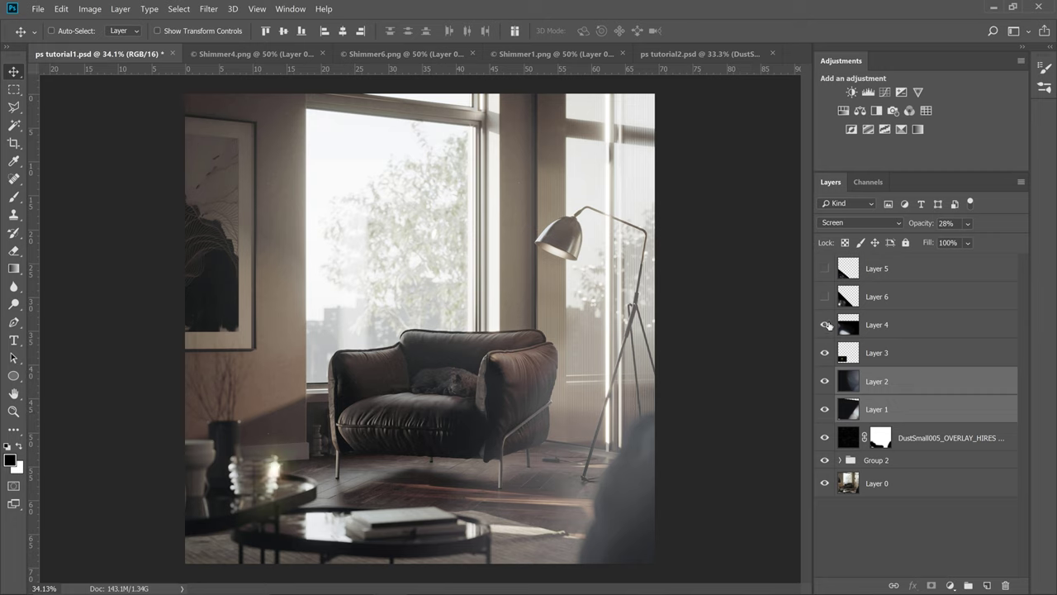
click(825, 324)
click(825, 298)
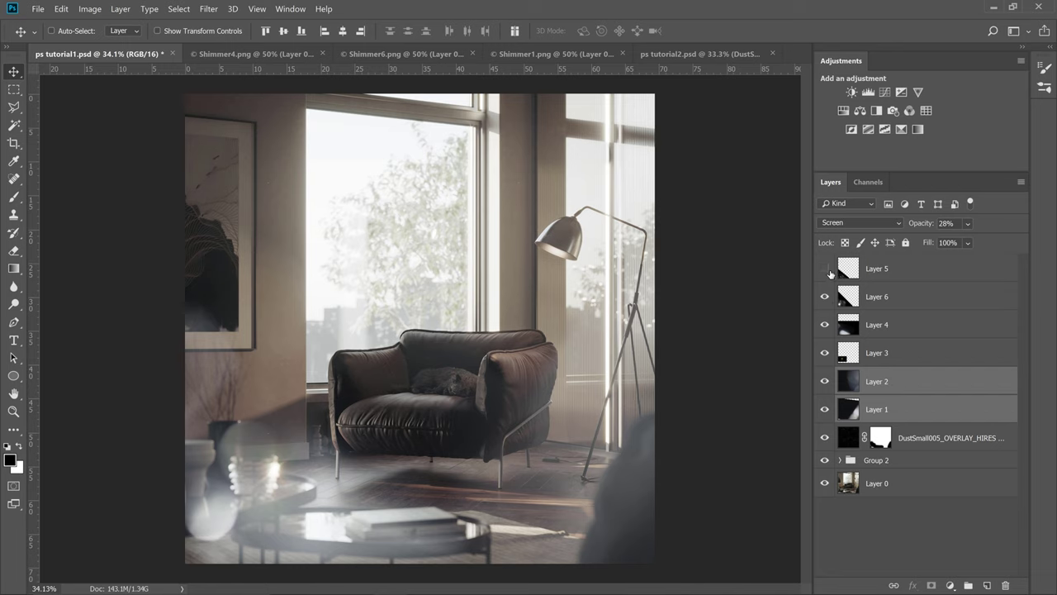
click(828, 271)
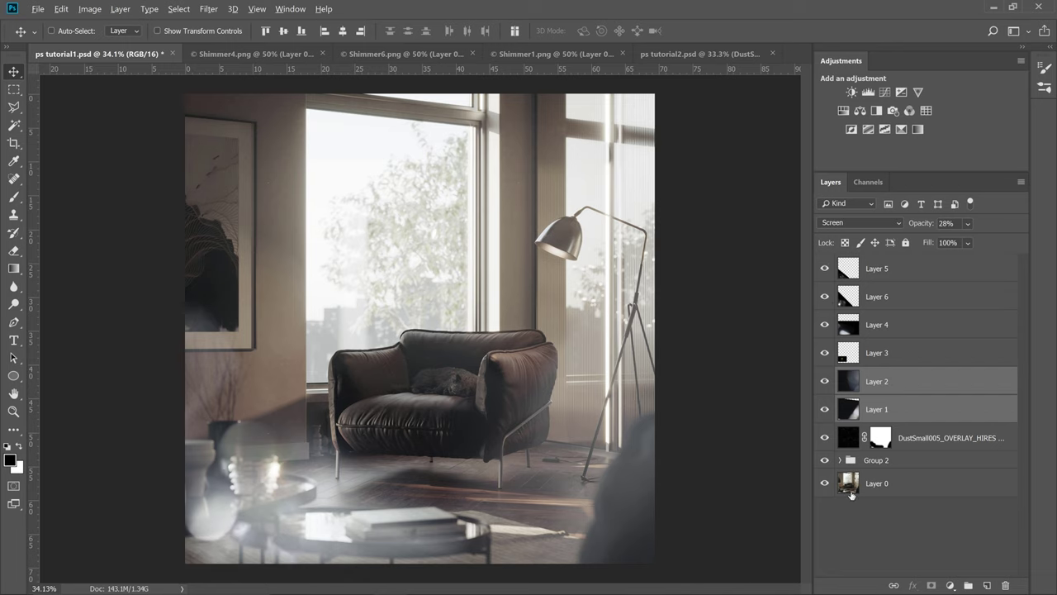
alt+click(824, 484)
alt+click(823, 484)
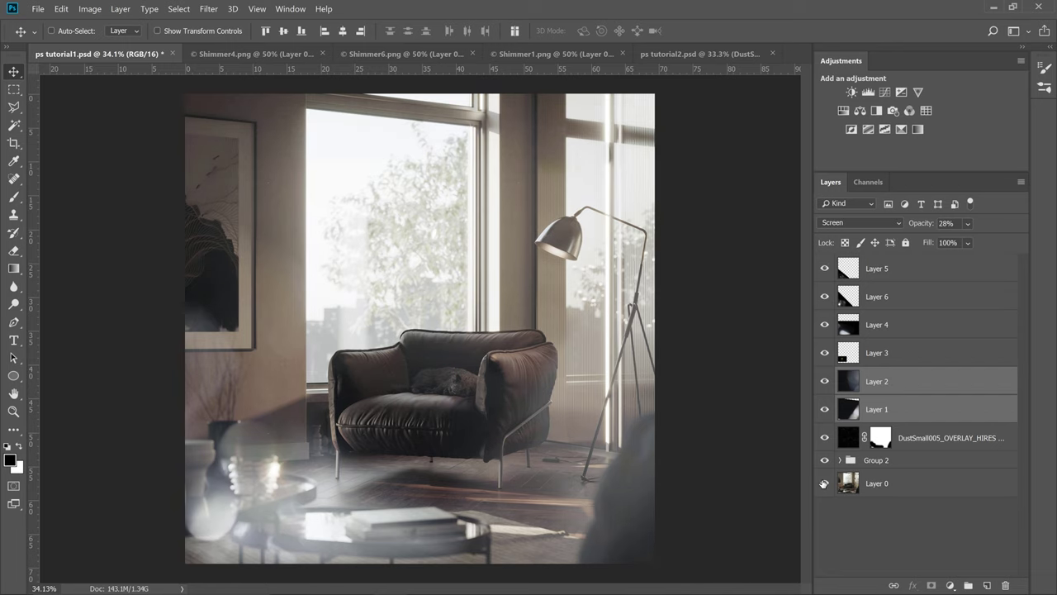